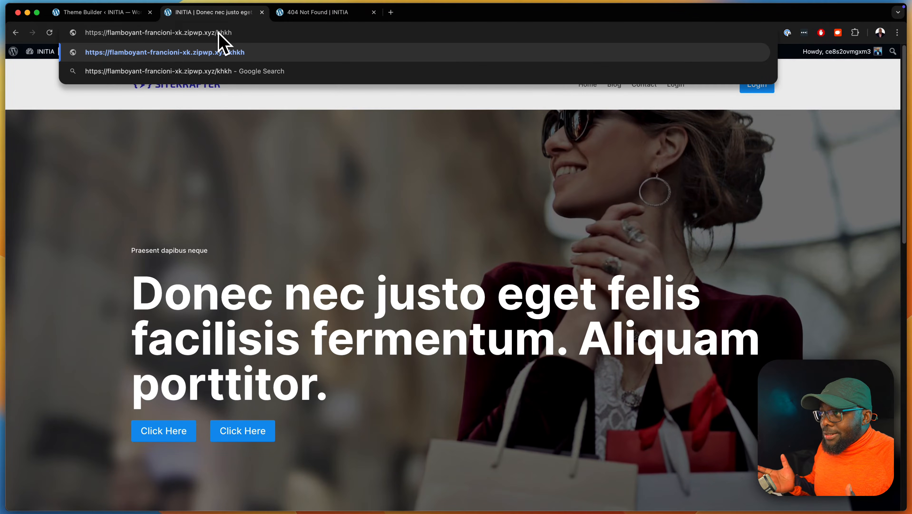
Compare the site's default 404 page with the custom error 404 page in the browser tabs
key("Return")
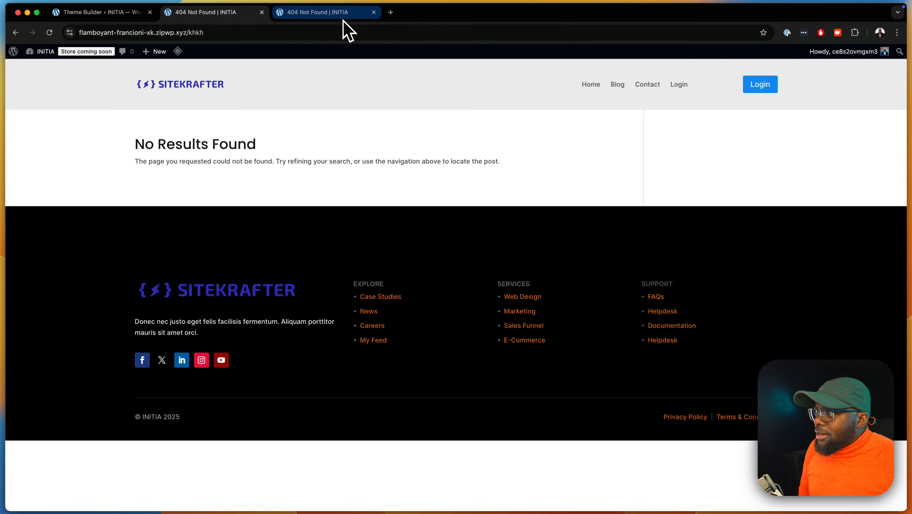
left_click(332, 12)
scroll(688, 289, "down", 1)
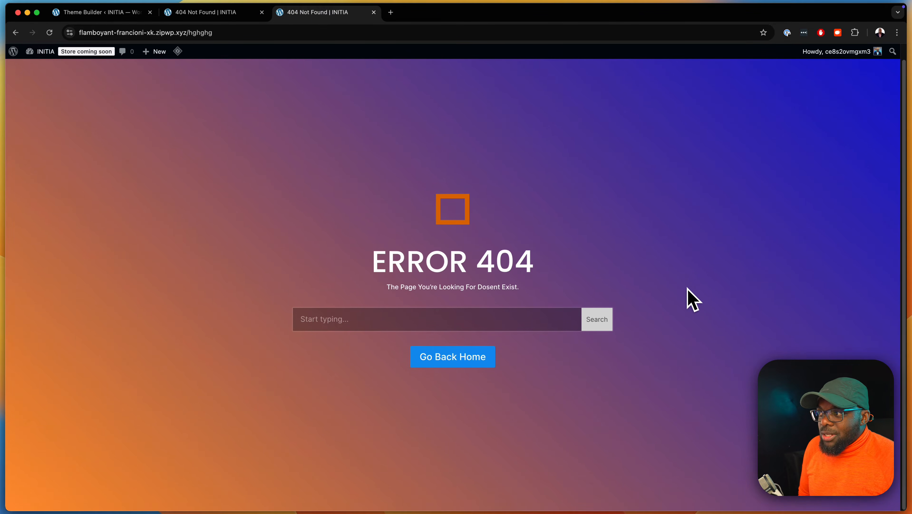
left_click(536, 316)
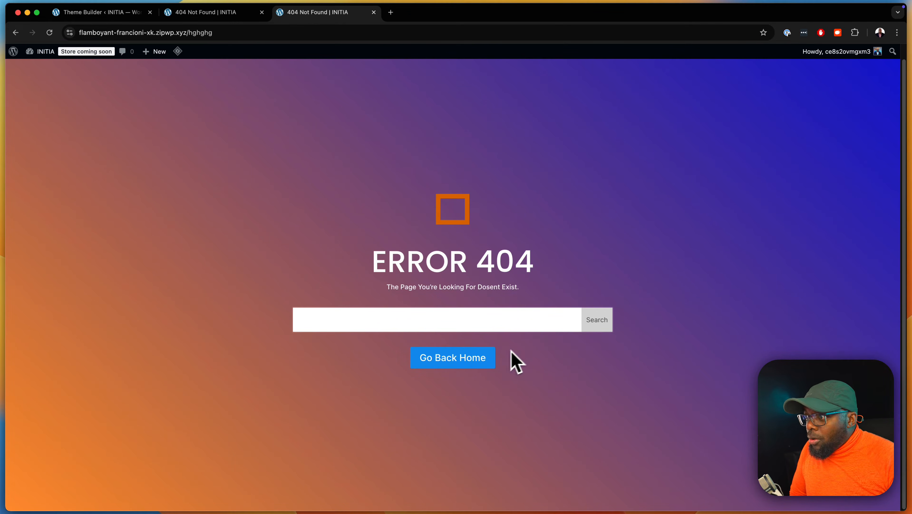
left_click(469, 364)
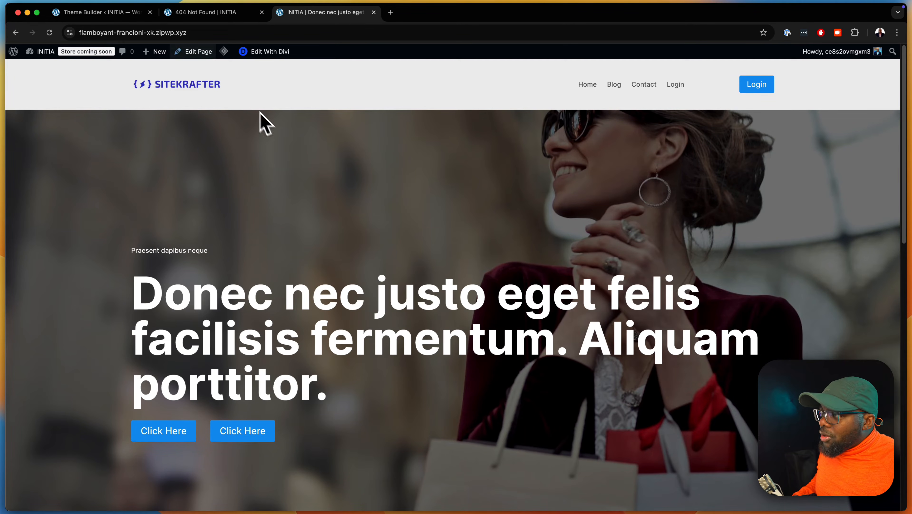
In the Divi Theme Builder, create a new template assigned to the 404 Page
left_click(124, 13)
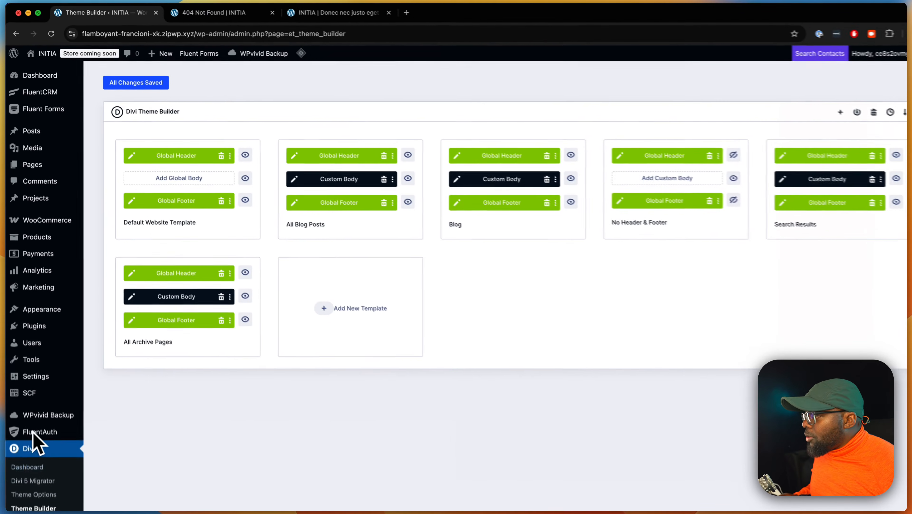
left_click(108, 464)
left_click(53, 431)
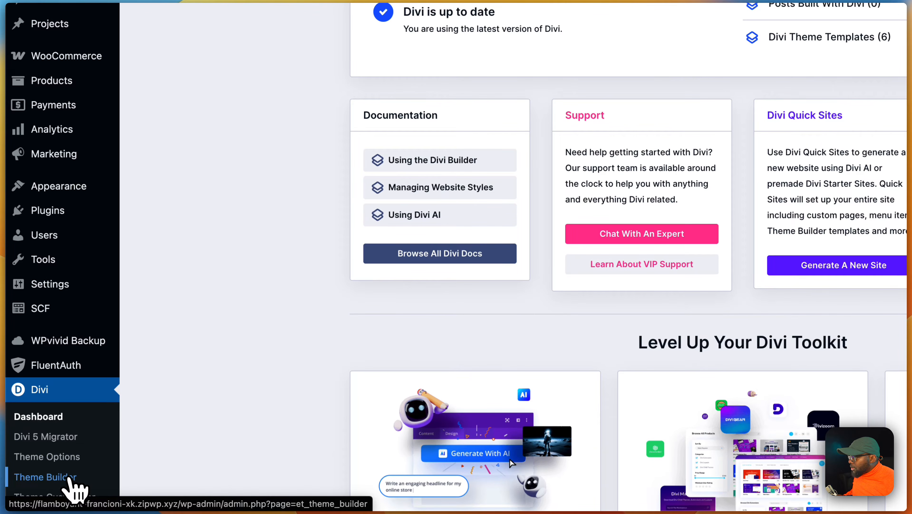
left_click(68, 477)
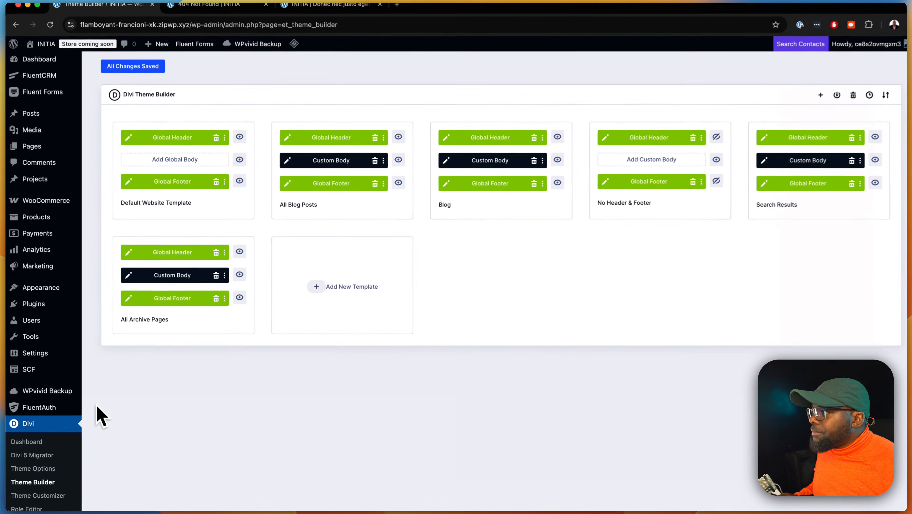
scroll(102, 397, "down", 3)
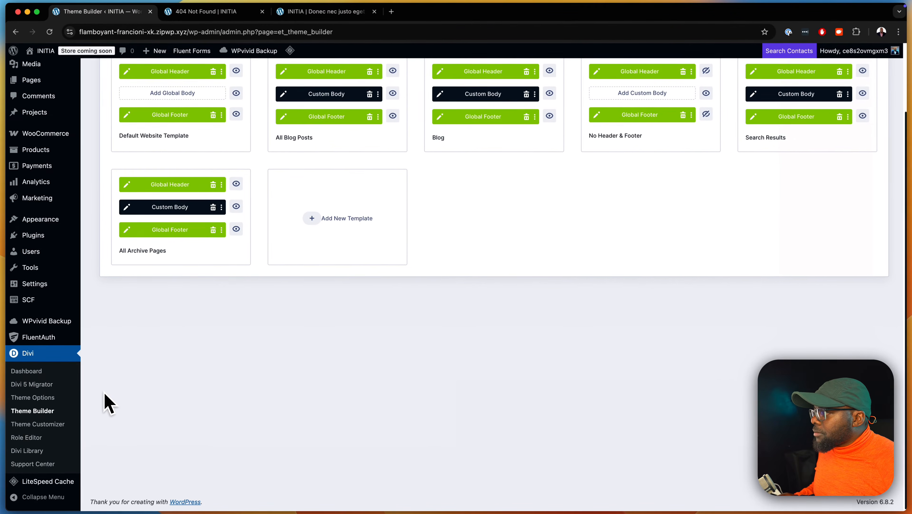
scroll(162, 336, "up", 3)
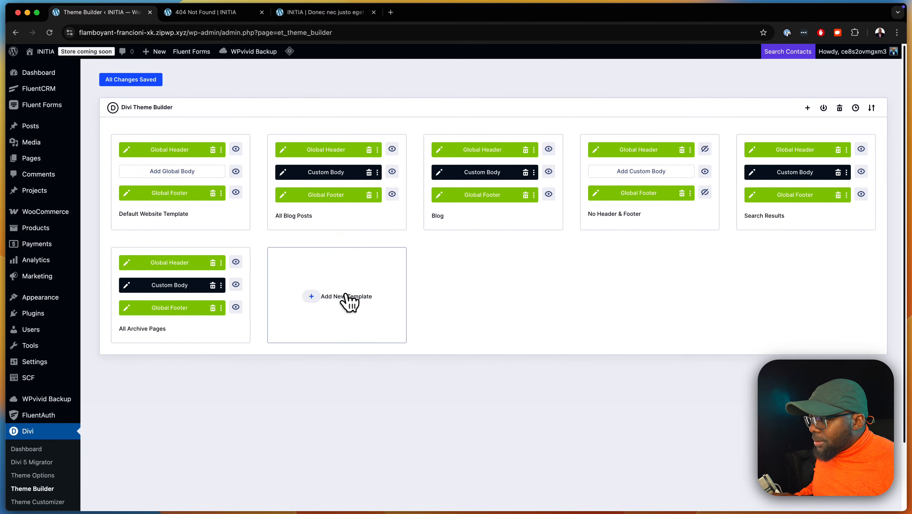
left_click(319, 302)
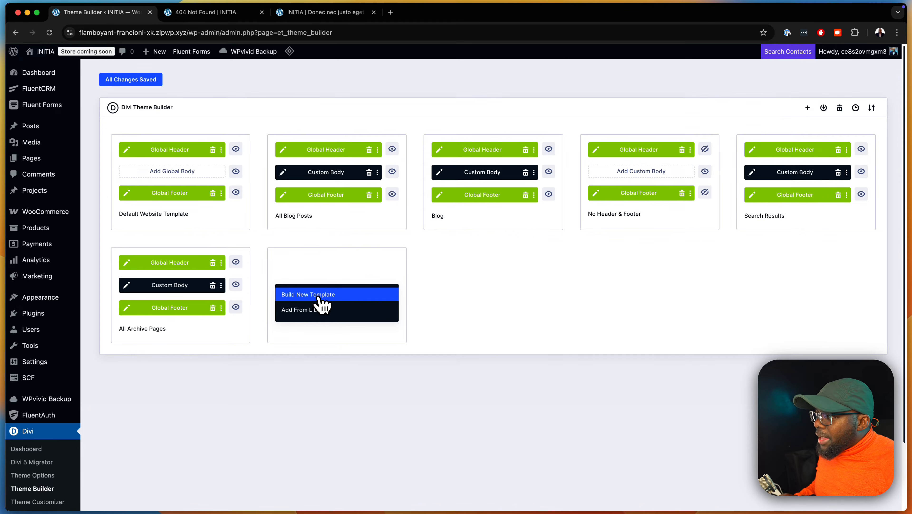
left_click(318, 295)
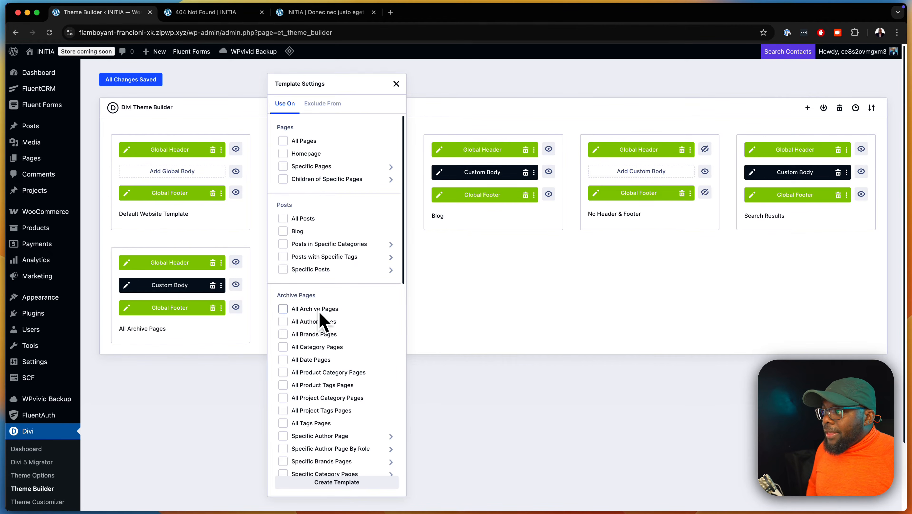
scroll(325, 310, "down", 10)
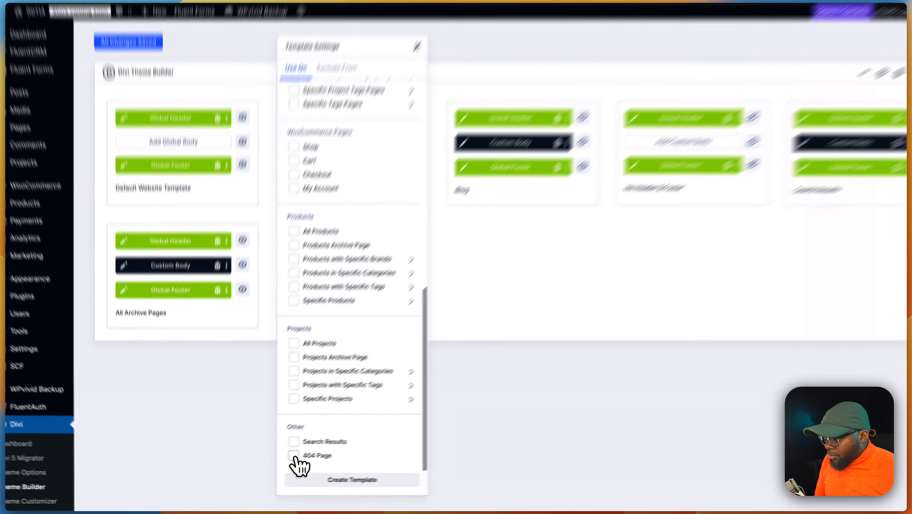
left_click(293, 455)
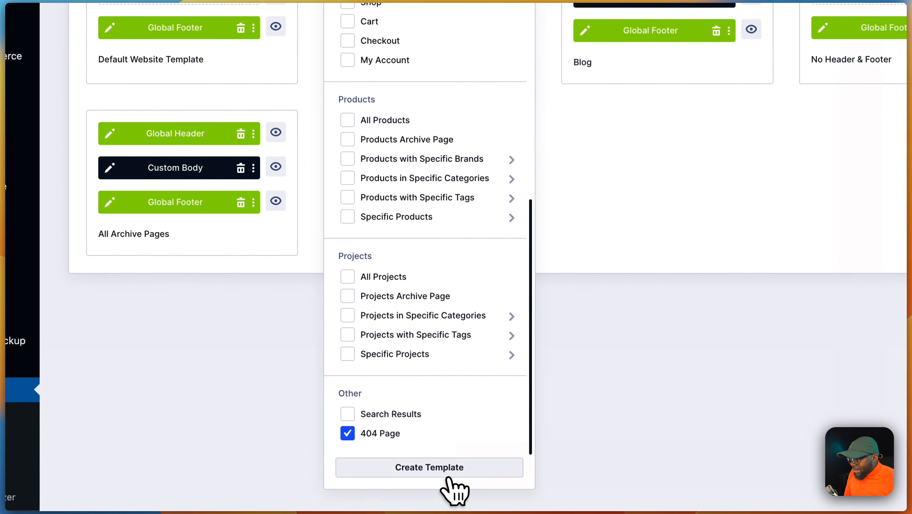
left_click(454, 469)
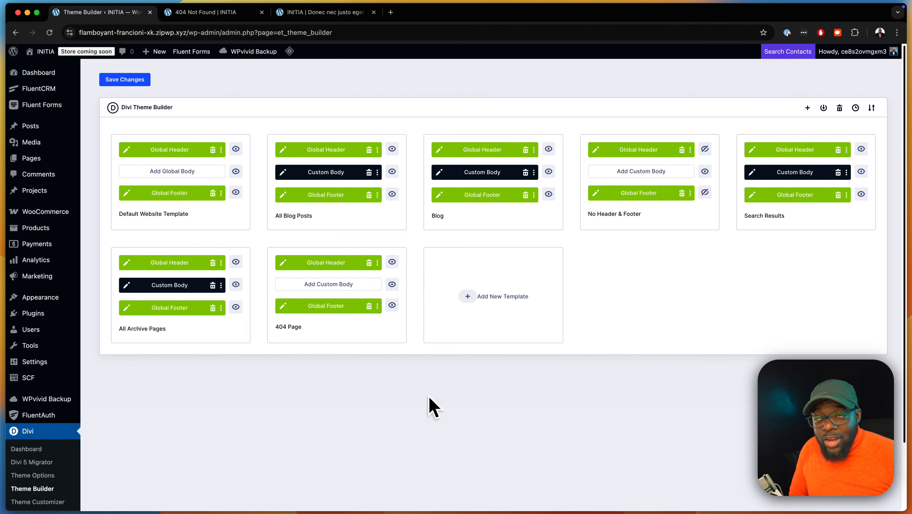
Remove the global header and footer from the 404 Page template and disable its header and footer areas
left_click(369, 262)
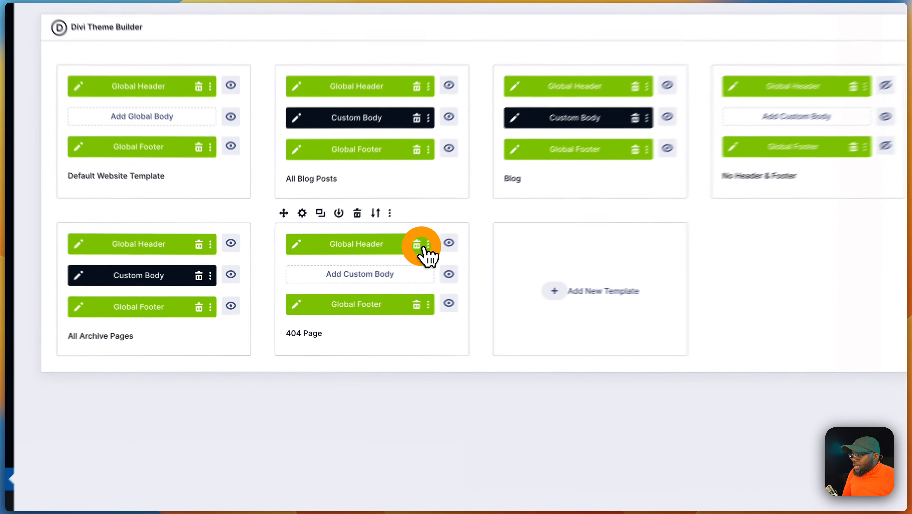
left_click(369, 305)
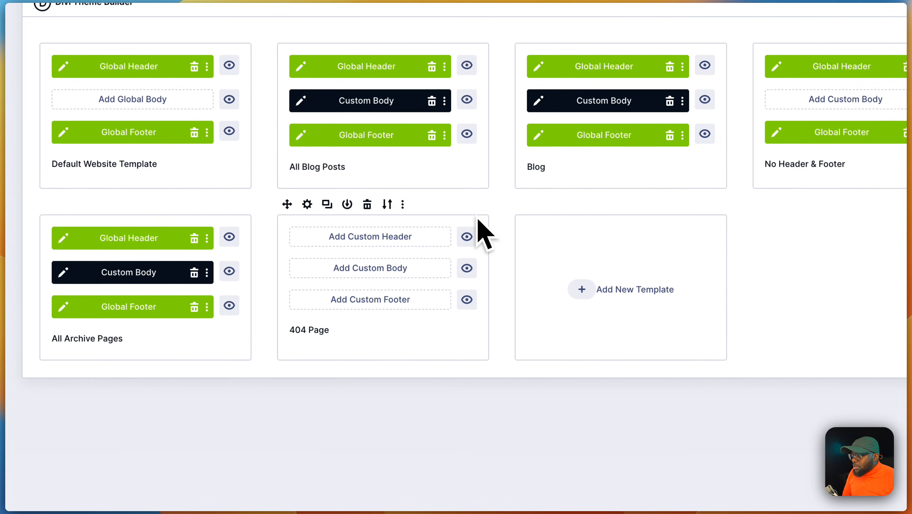
left_click(470, 236)
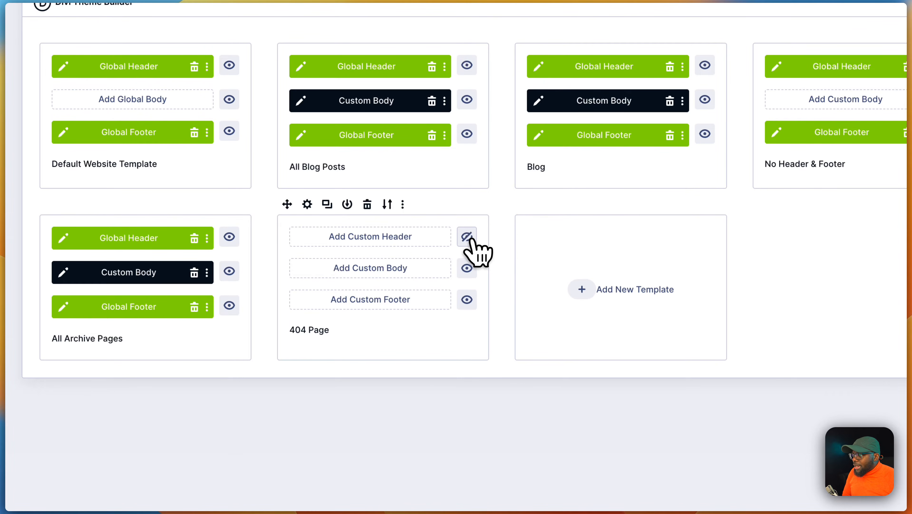
left_click(467, 299)
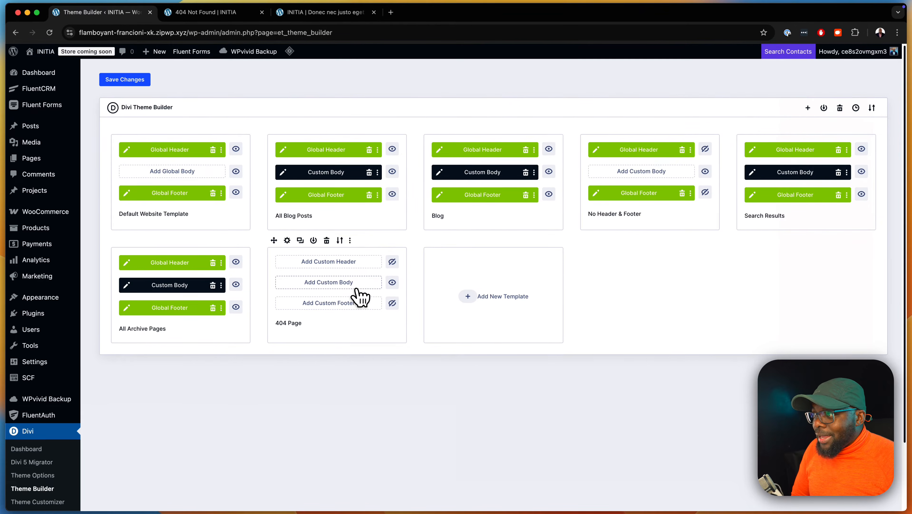
Build a new custom body for the 404 template and set its section's minimum height to 100 vh
left_click(371, 284)
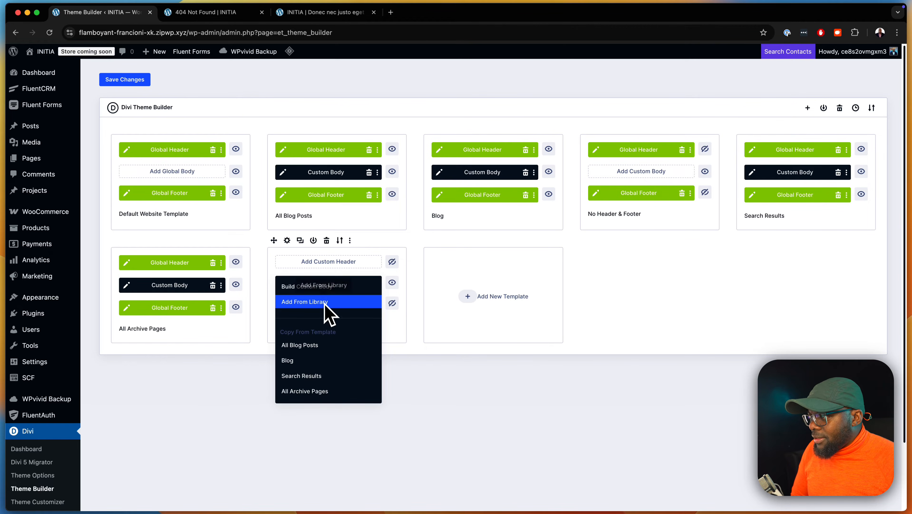
left_click(334, 288)
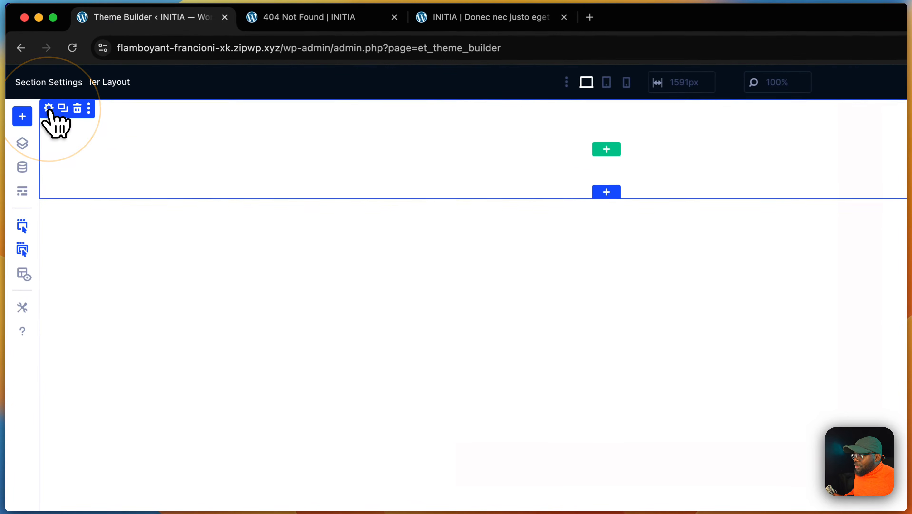
left_click(49, 108)
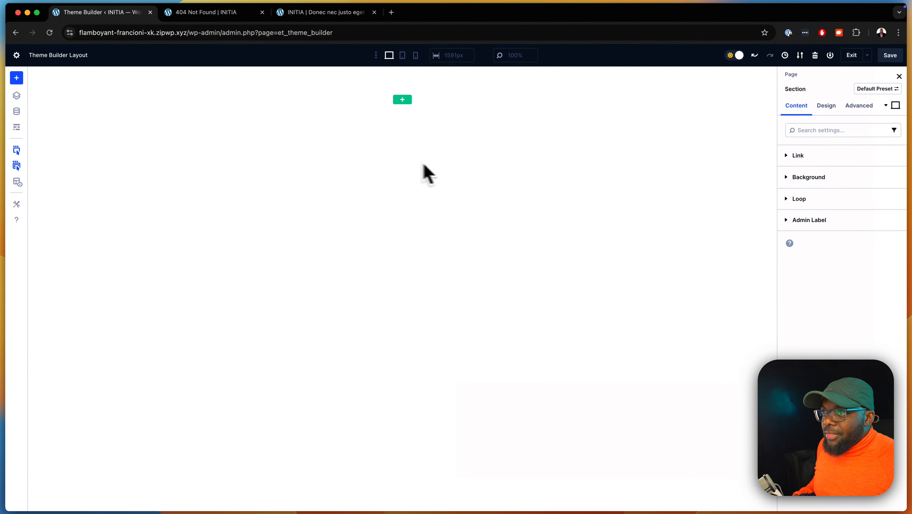
left_click(826, 106)
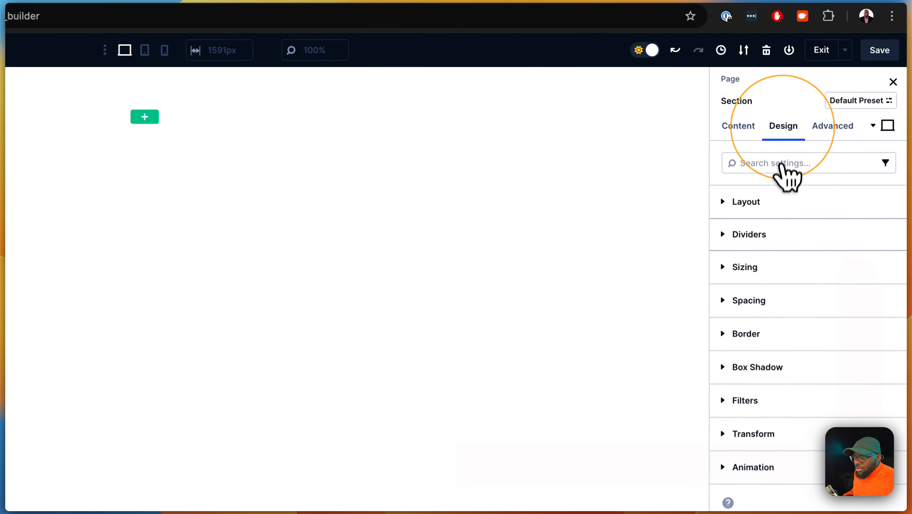
left_click(780, 267)
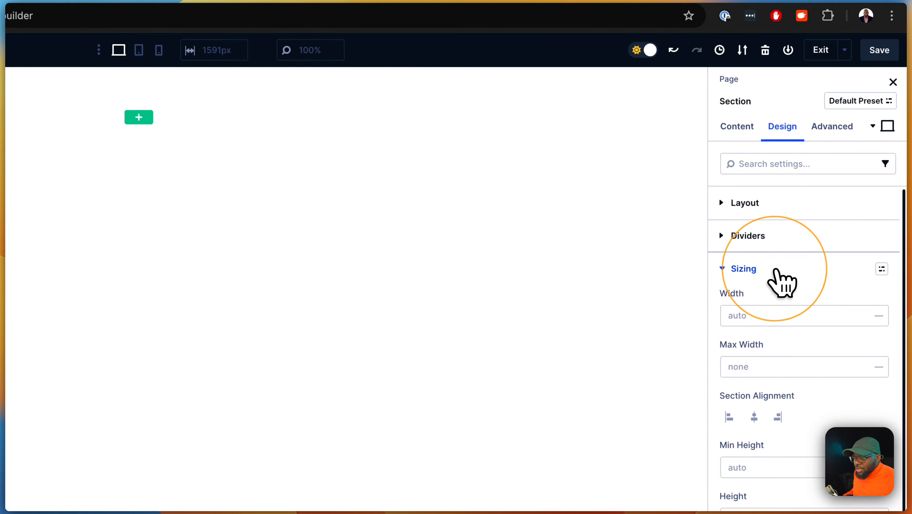
left_click(763, 465)
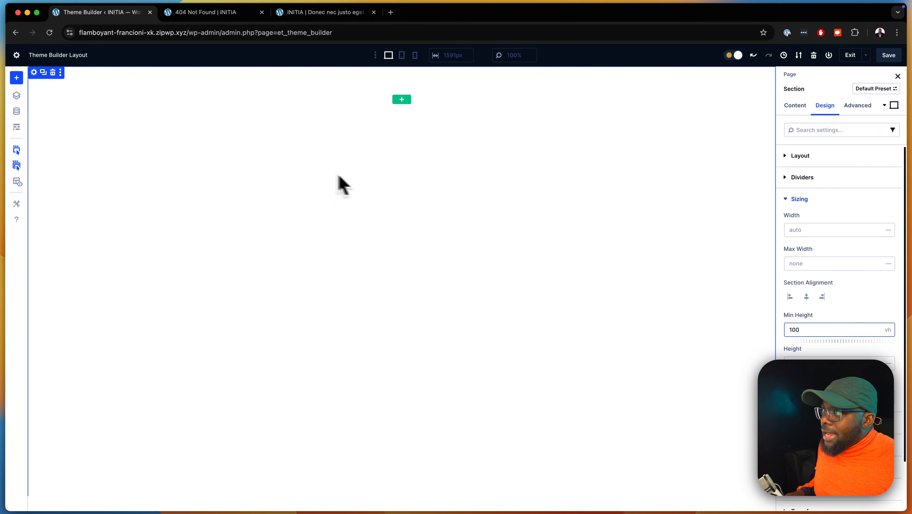
Open the section's background settings in its content options
left_click(795, 105)
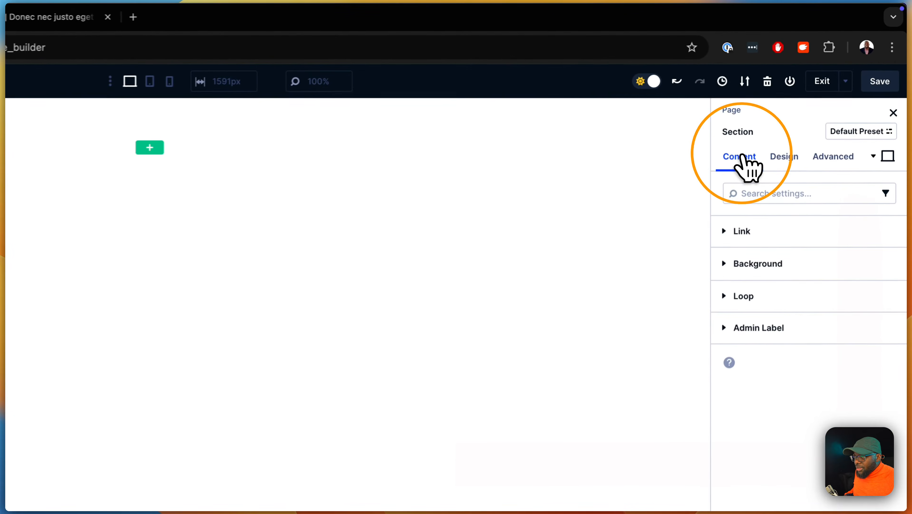
left_click(774, 273)
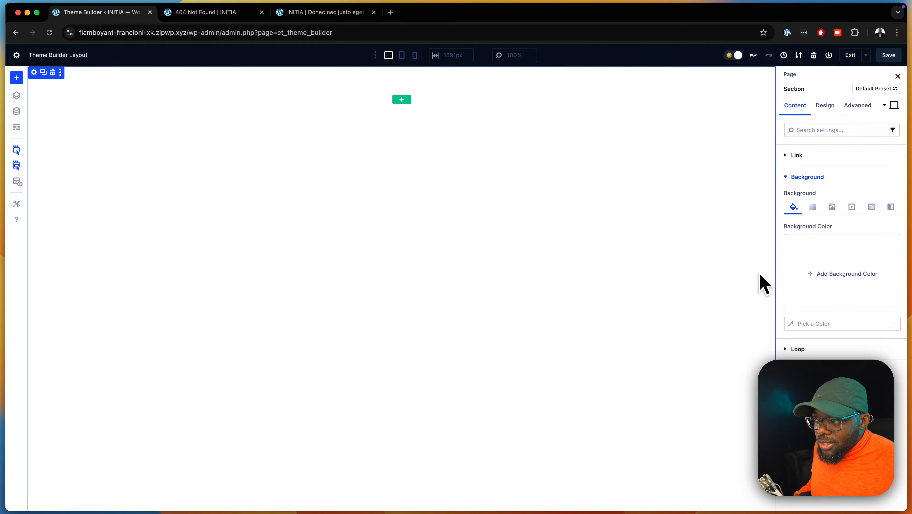
Open Divi University's community portal in a new tab and browse the feed before returning to the builder
left_click(391, 13)
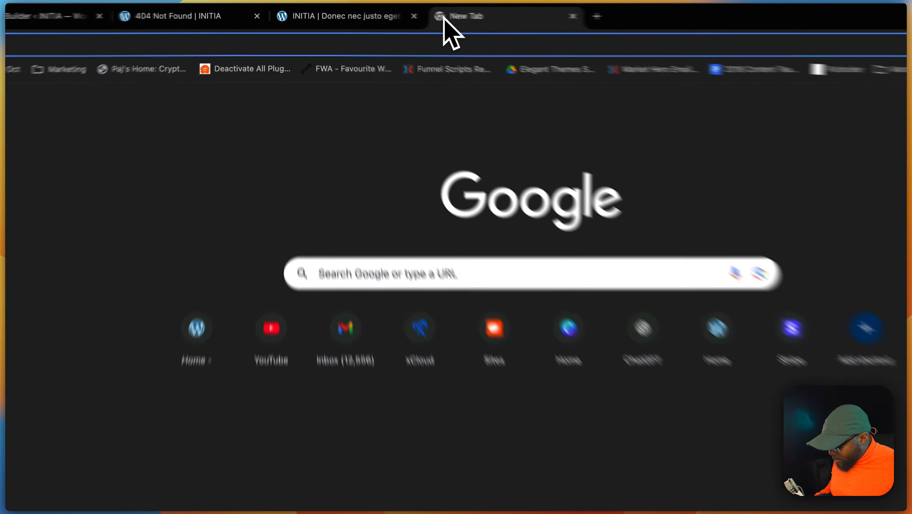
type("di")
key("Return")
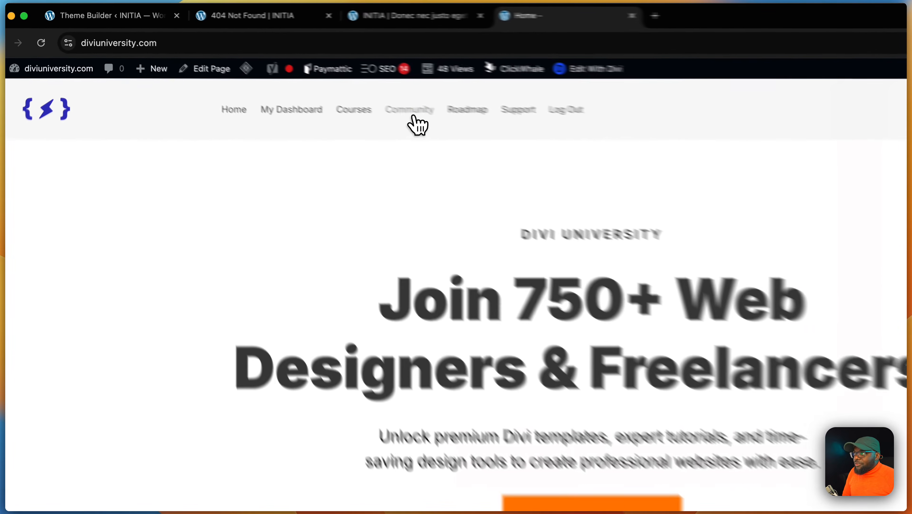
left_click(321, 82)
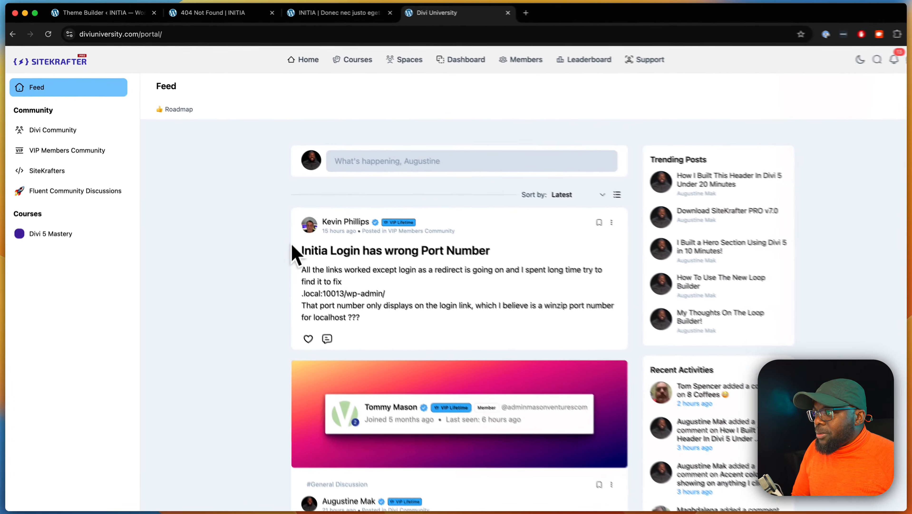
scroll(256, 263, "down", 15)
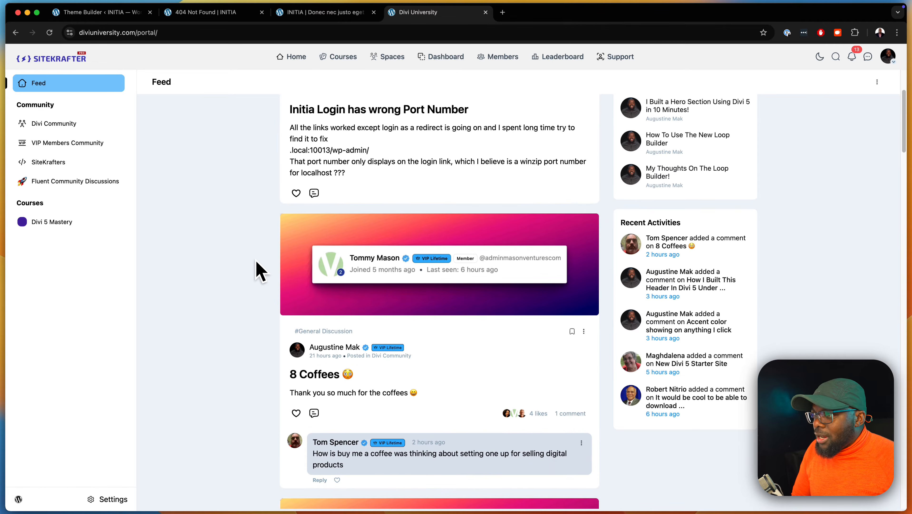
scroll(260, 268, "down", 1)
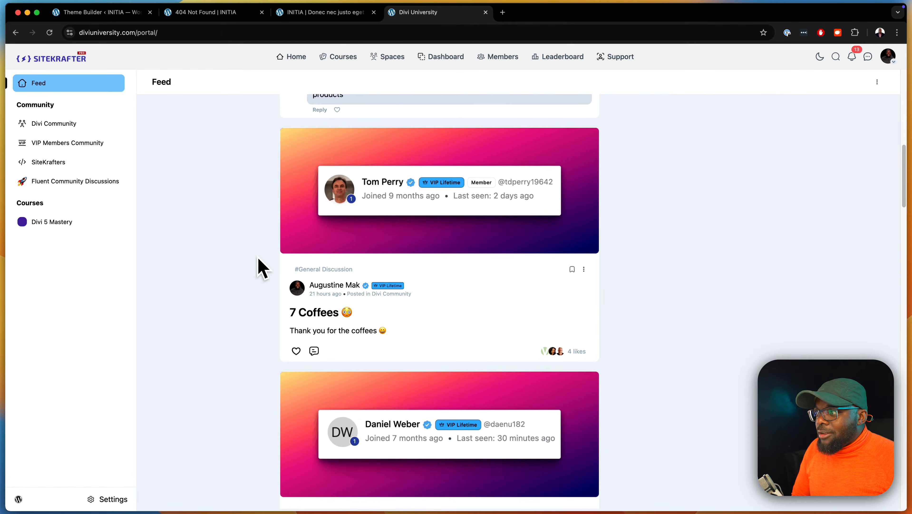
scroll(260, 256, "down", 3)
scroll(261, 255, "up", 20)
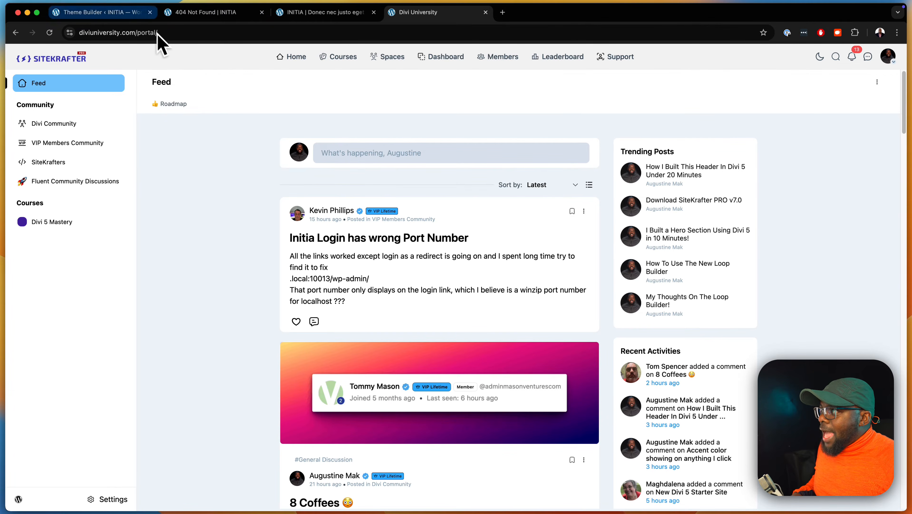
left_click(127, 16)
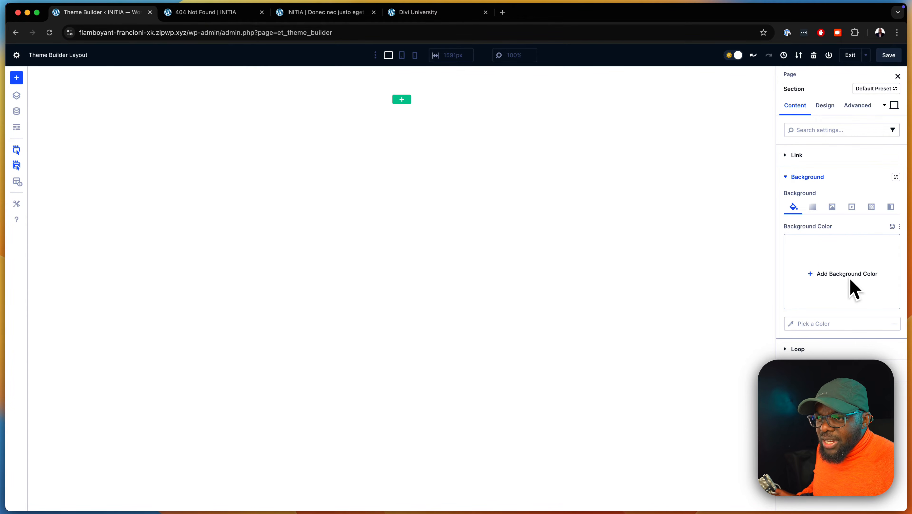
Add a background gradient to the 404 template's section
left_click(812, 207)
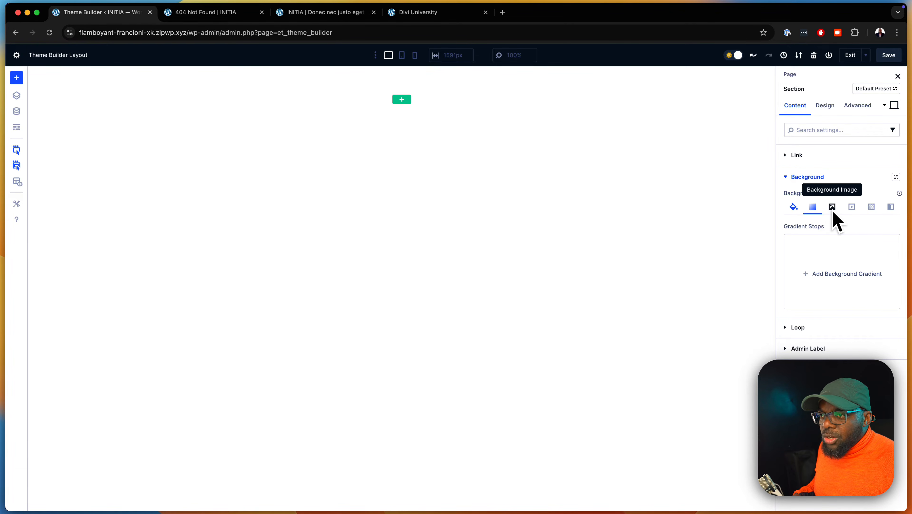
left_click(818, 272)
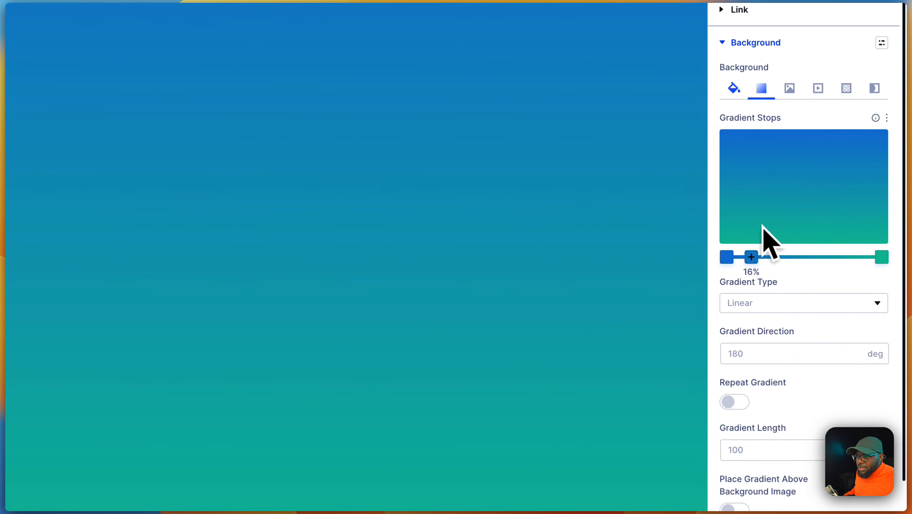
Change the gradient stops to an orange DA9E2B start and a magenta C329C4 end
left_click(729, 257)
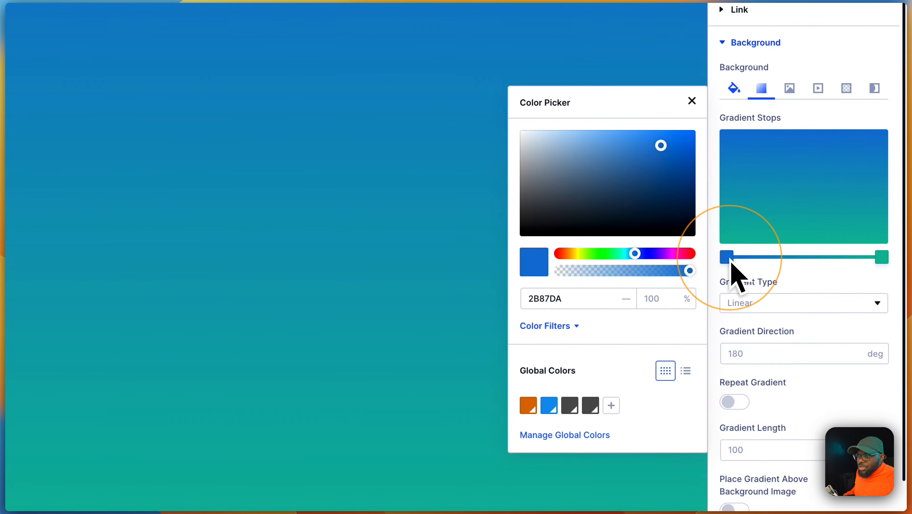
left_click(577, 254)
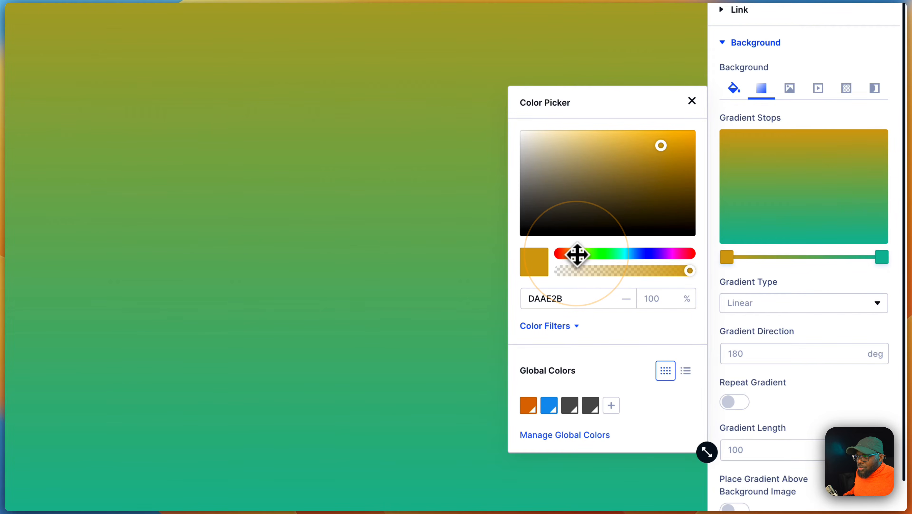
left_click(575, 254)
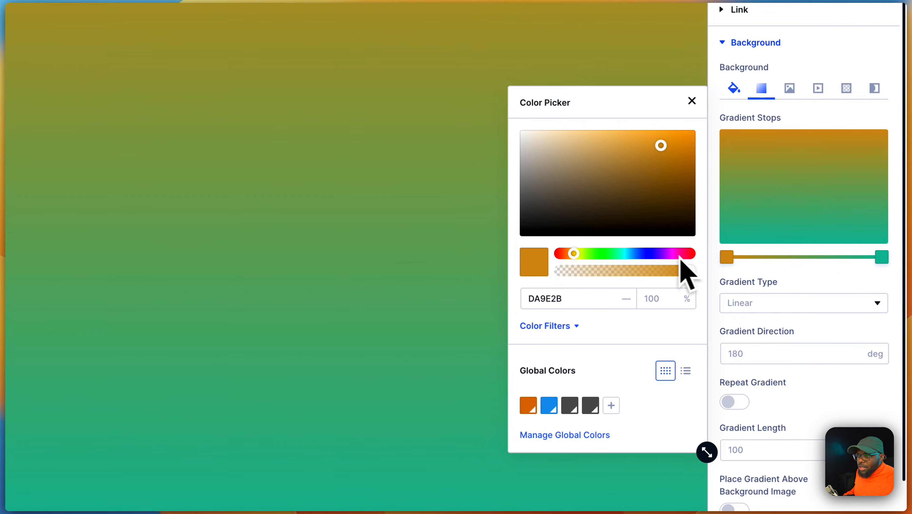
left_click(883, 257)
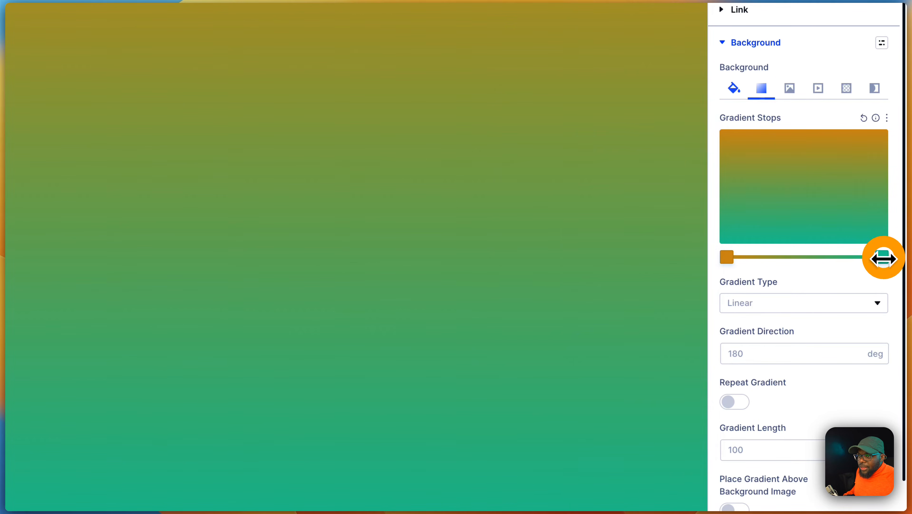
left_click_drag(621, 254, 672, 254)
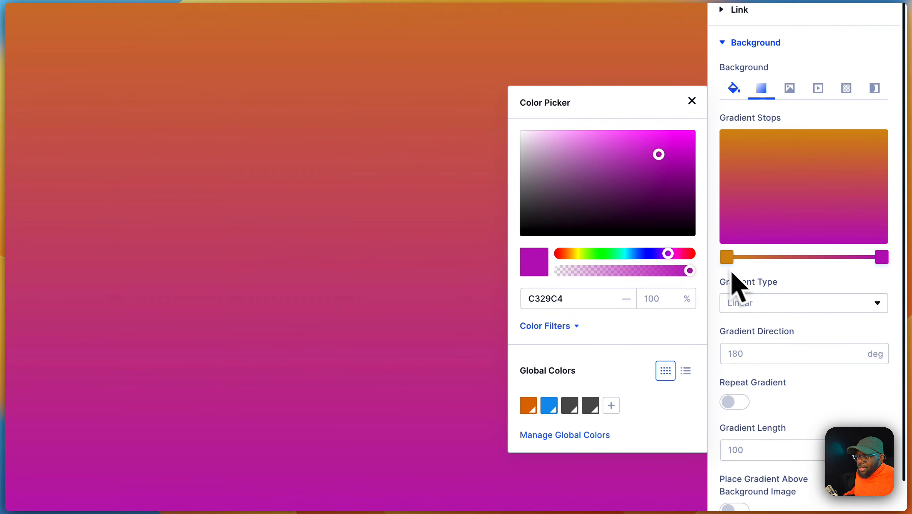
Adjust the gradient direction so the gradient runs diagonally
left_click(784, 352)
left_click(783, 353)
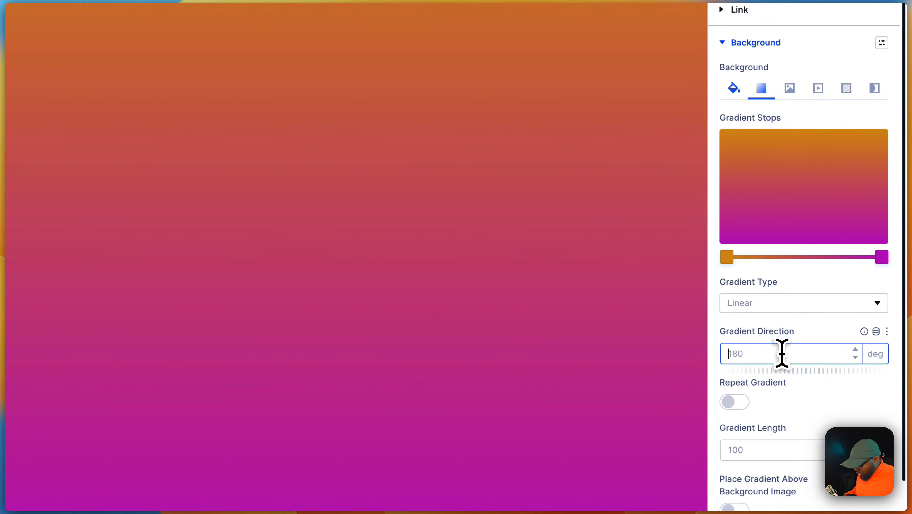
left_click_drag(789, 368, 851, 379)
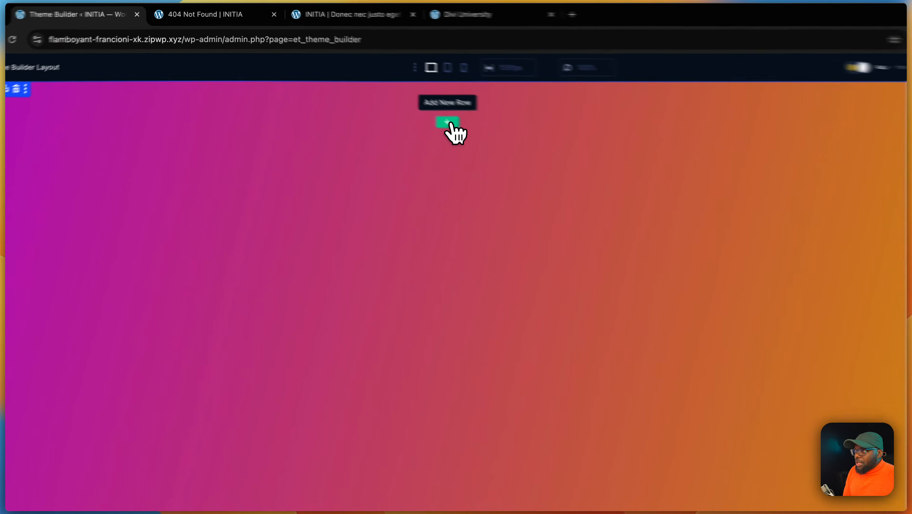
Add a one-column row to the section and insert an Icon module into it
left_click(402, 100)
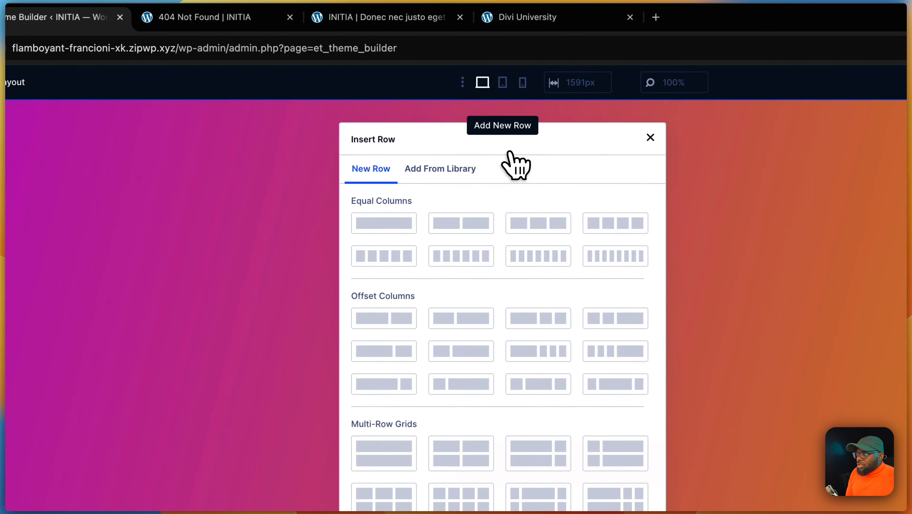
left_click(410, 224)
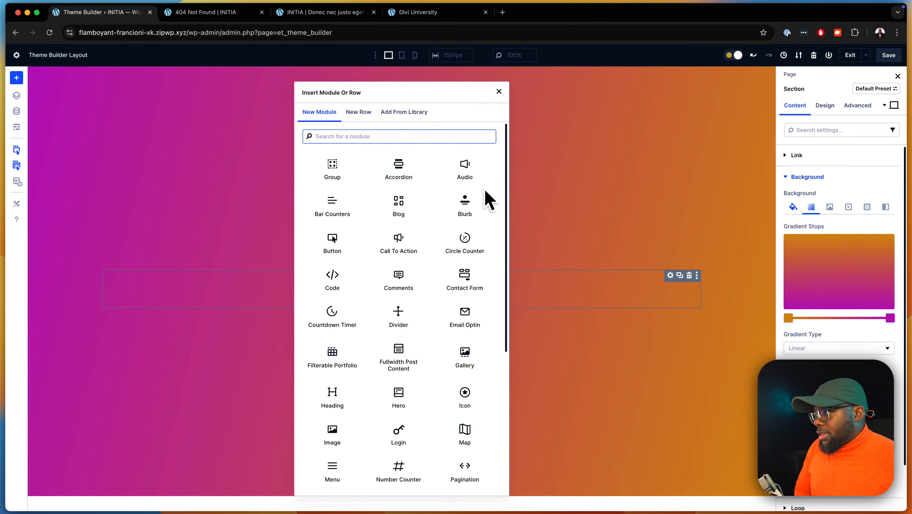
scroll(456, 327, "down", 2)
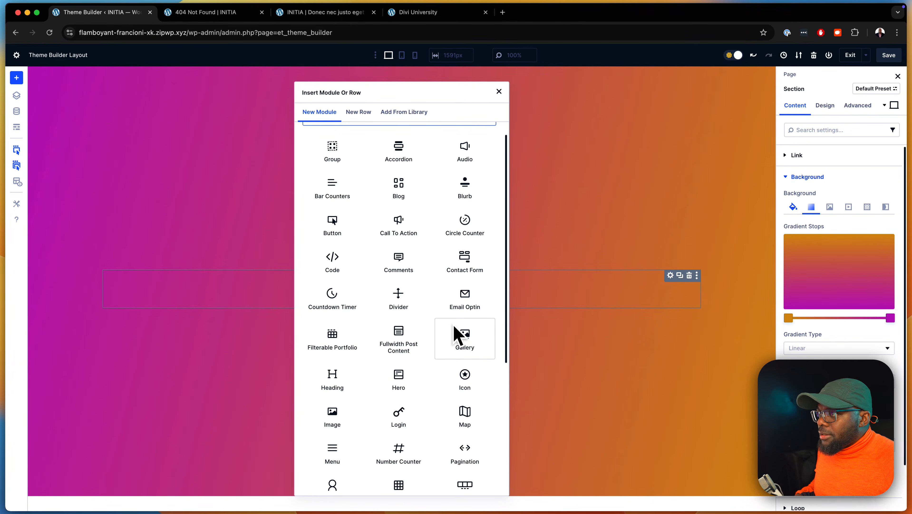
scroll(389, 198, "up", 2)
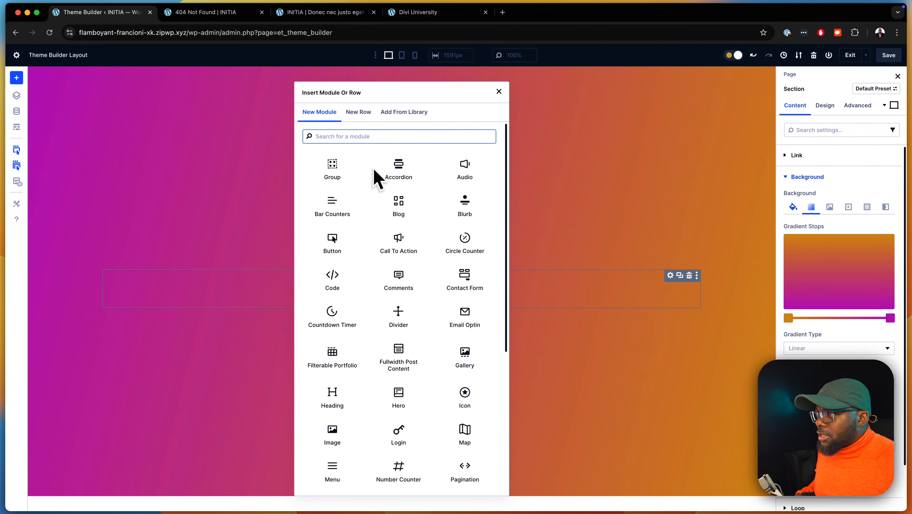
type("icon")
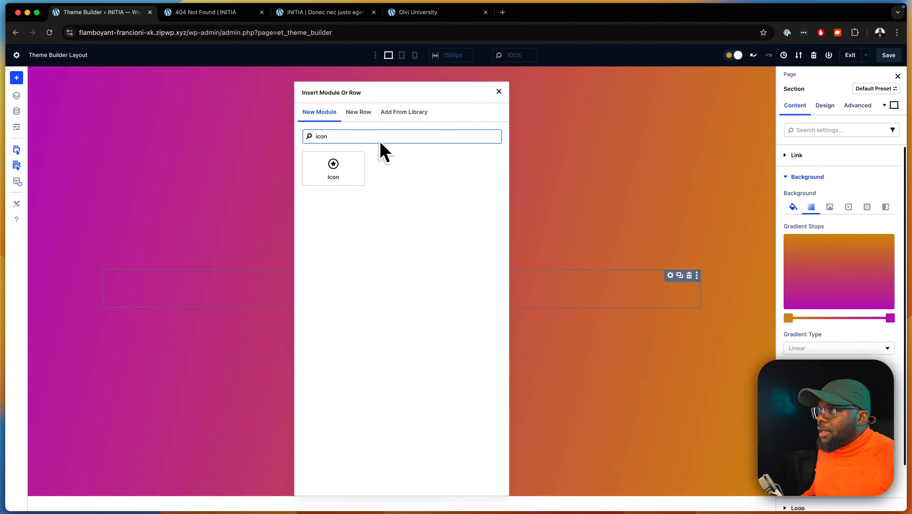
left_click(354, 167)
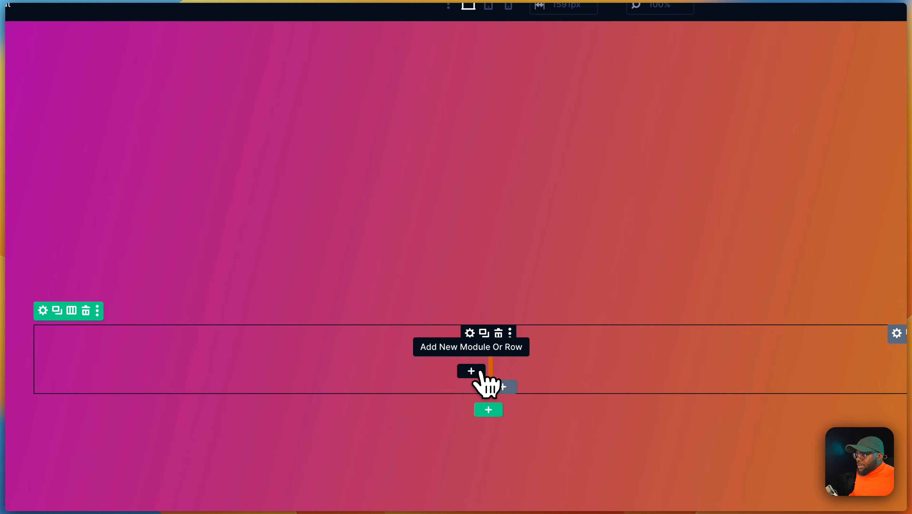
Add a Text module below the icon and duplicate it
left_click(480, 372)
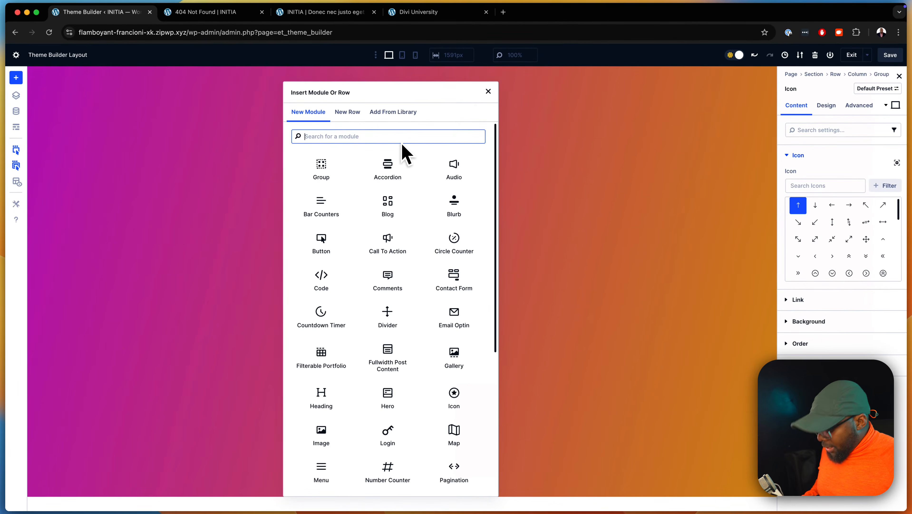
type("tex")
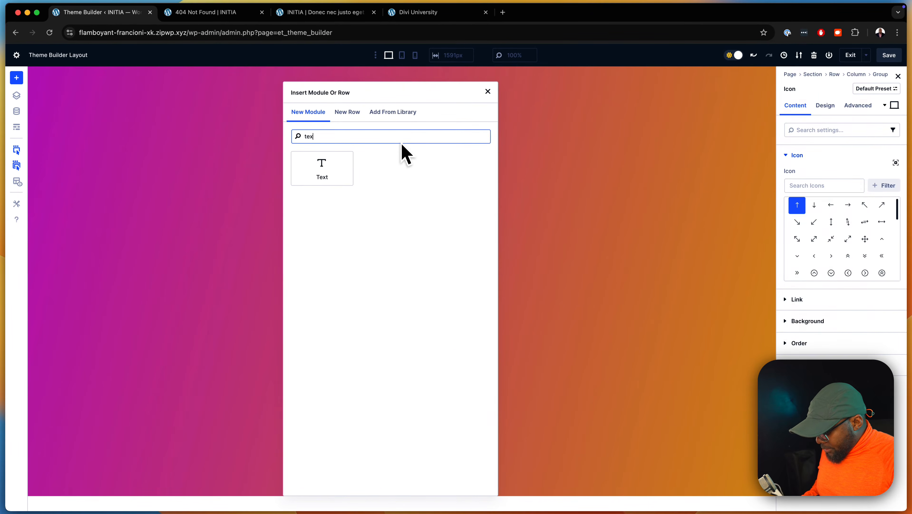
left_click(334, 161)
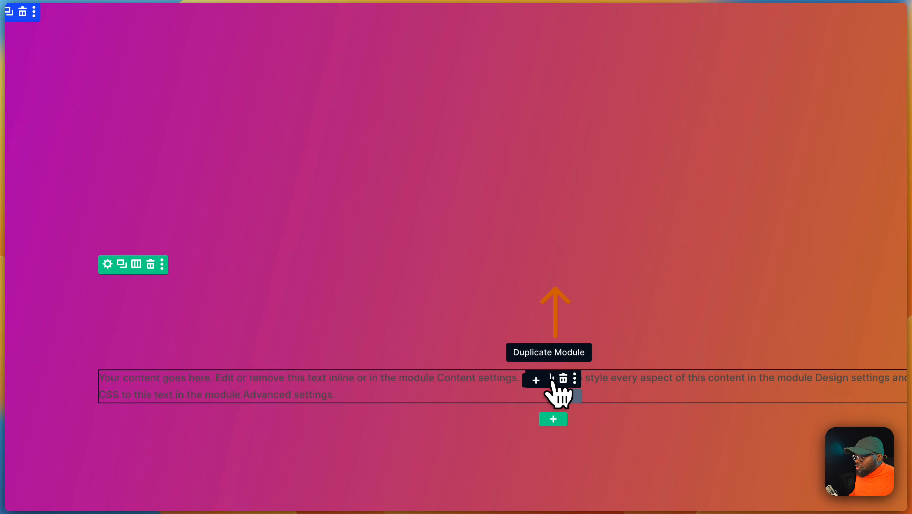
left_click(552, 378)
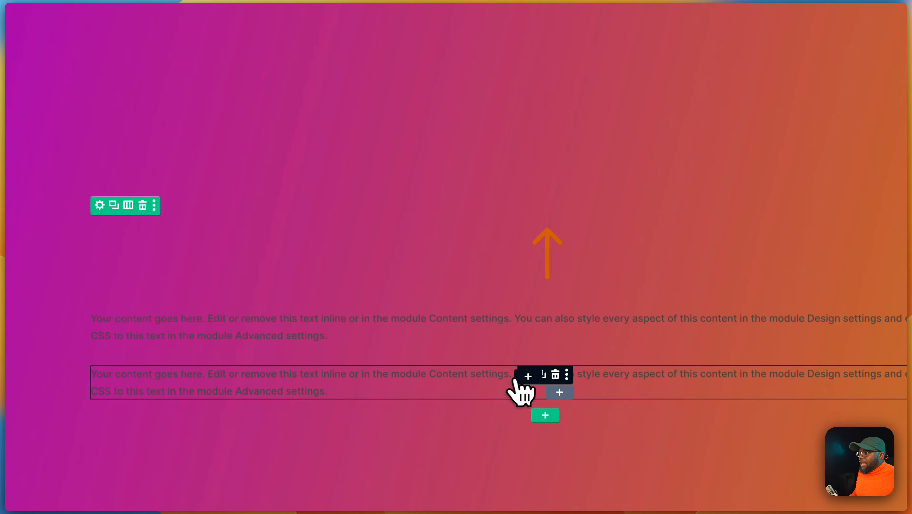
Add a Search module below the two text modules
left_click(527, 376)
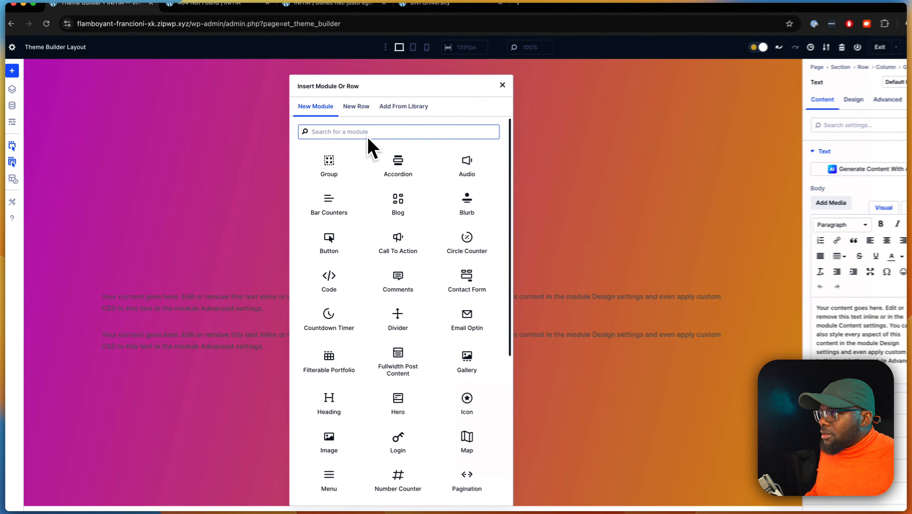
type("se")
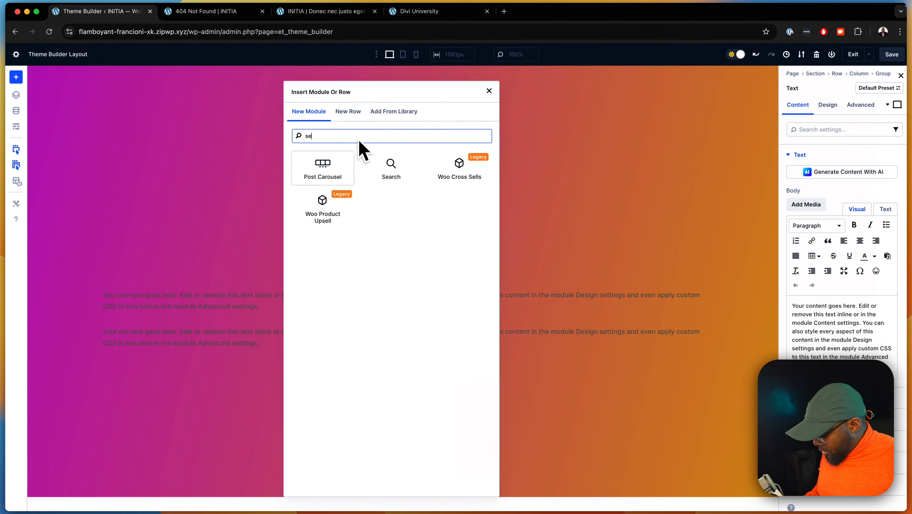
left_click(390, 167)
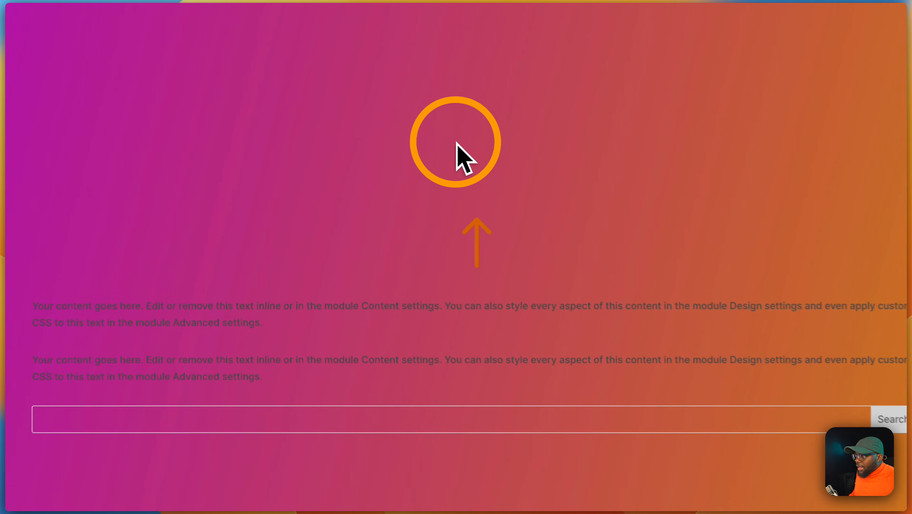
Add a Button module below the search bar
scroll(457, 389, "down", 2)
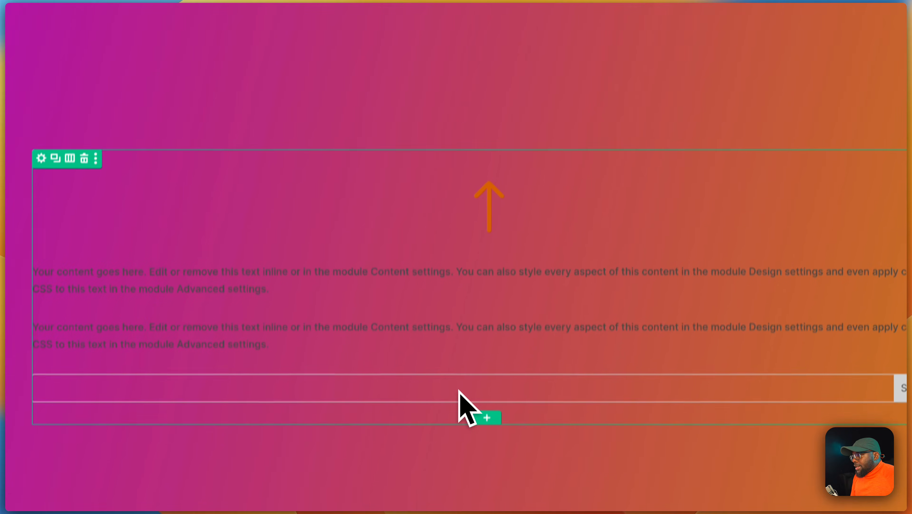
left_click(472, 378)
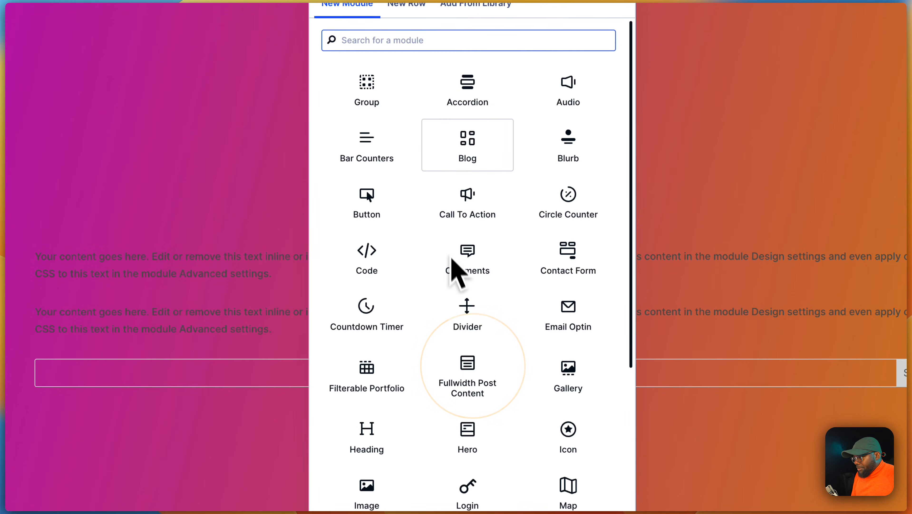
type("bi")
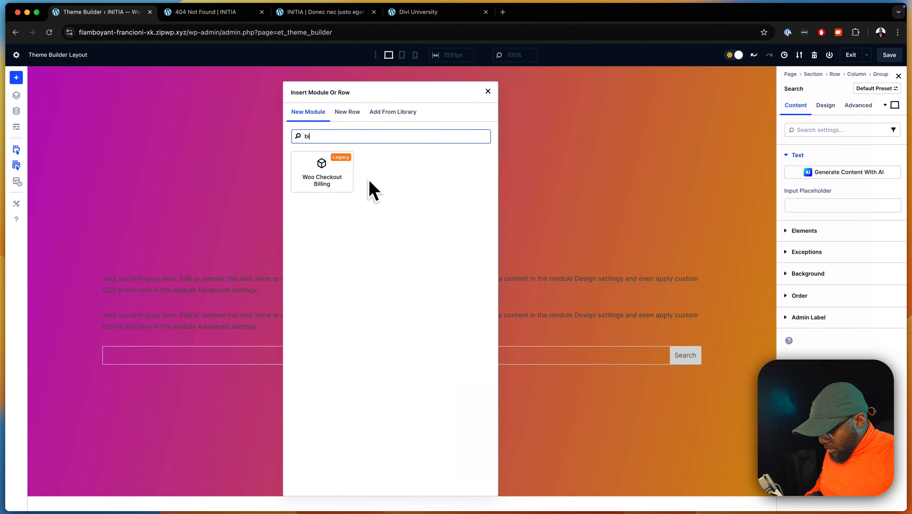
key("BackSpace")
type("utto")
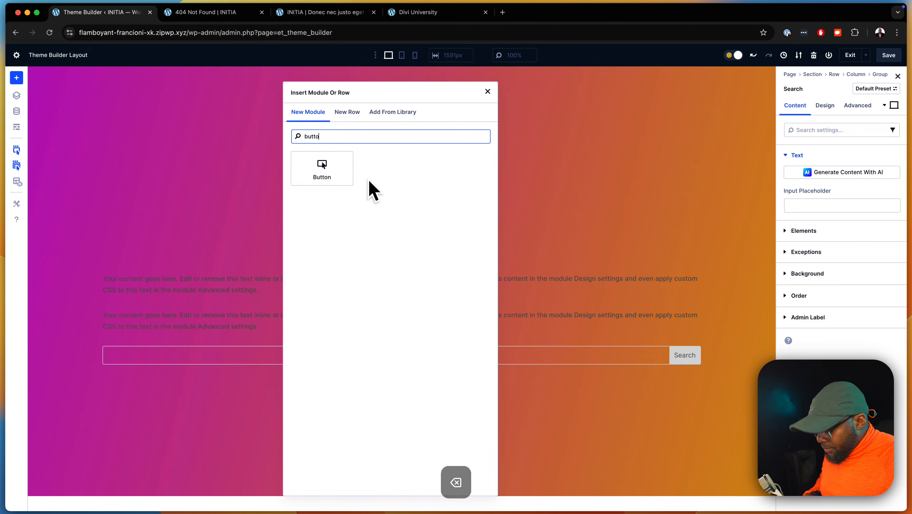
left_click(322, 167)
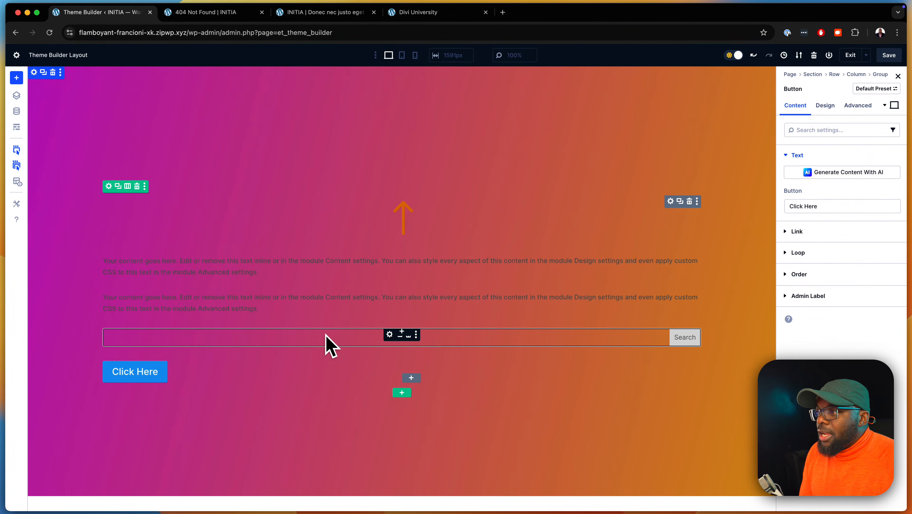
Center the items of the group holding the modules through its layout design settings
left_click(669, 201)
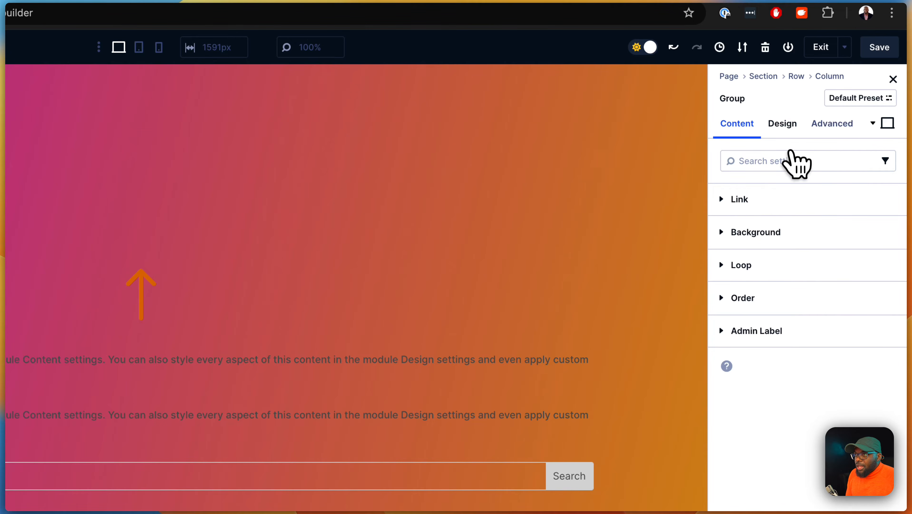
left_click(782, 123)
left_click(768, 200)
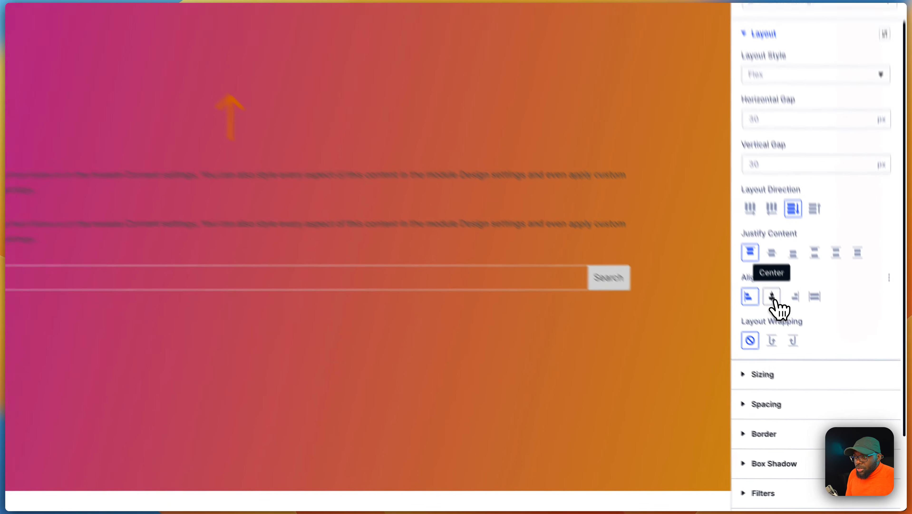
left_click(806, 351)
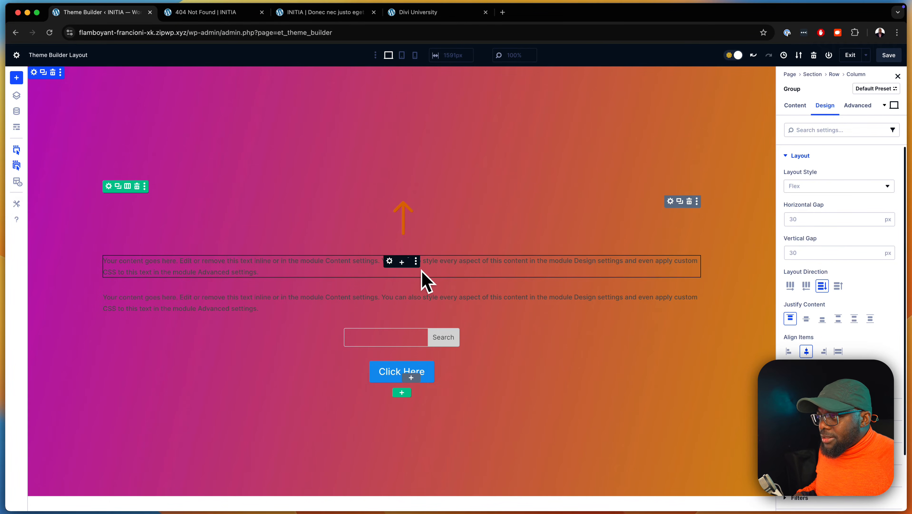
Search the icons for "error" and choose the exclamation-in-circle icon
left_click(389, 201)
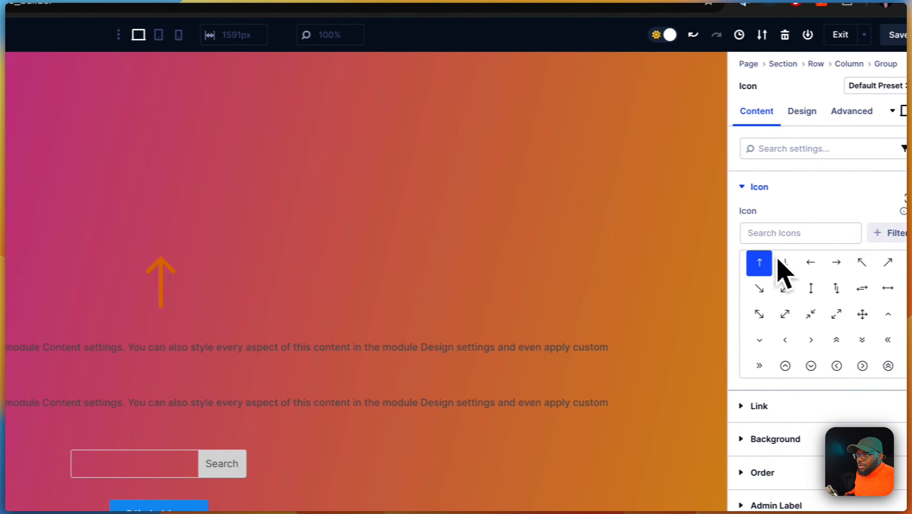
left_click(813, 233)
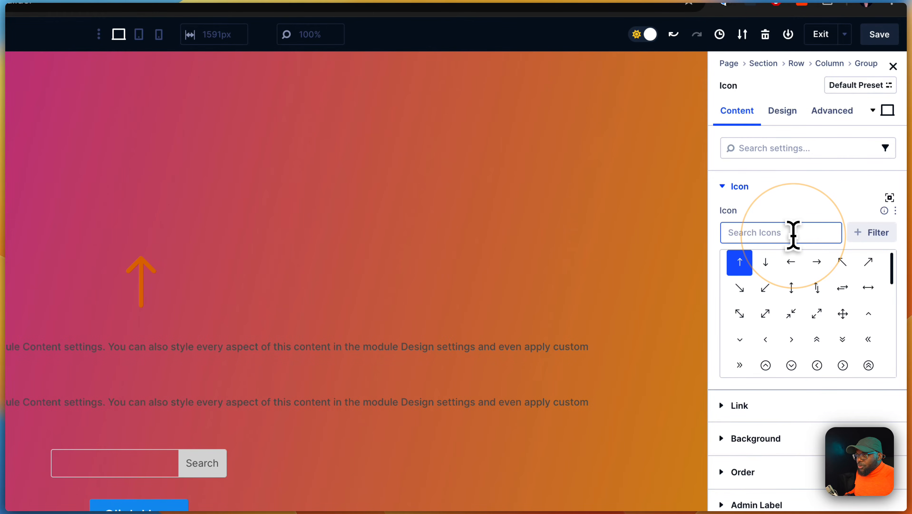
type("error")
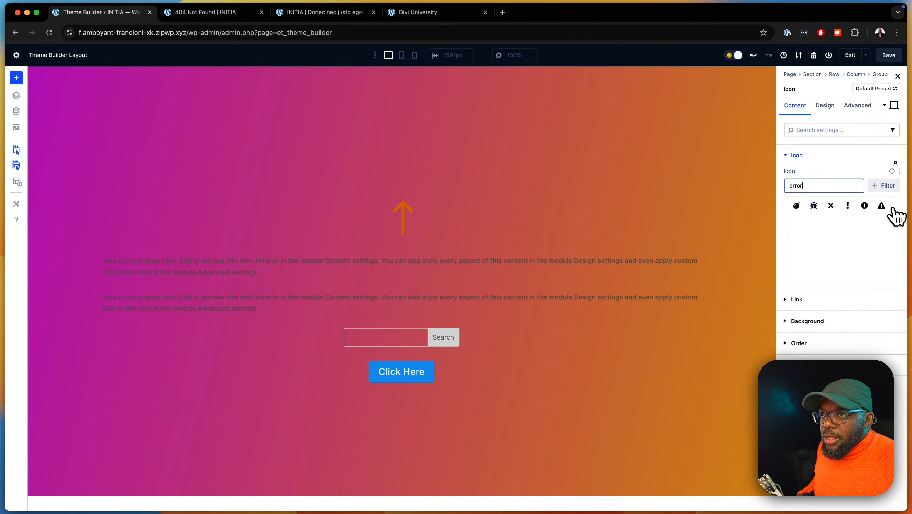
left_click(865, 206)
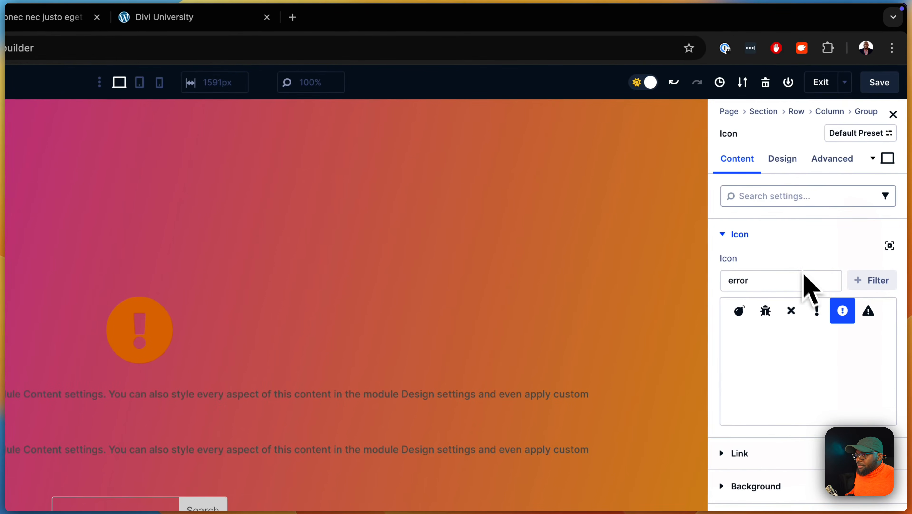
Set the icon's color to white FFFFFF
left_click(782, 162)
left_click(748, 232)
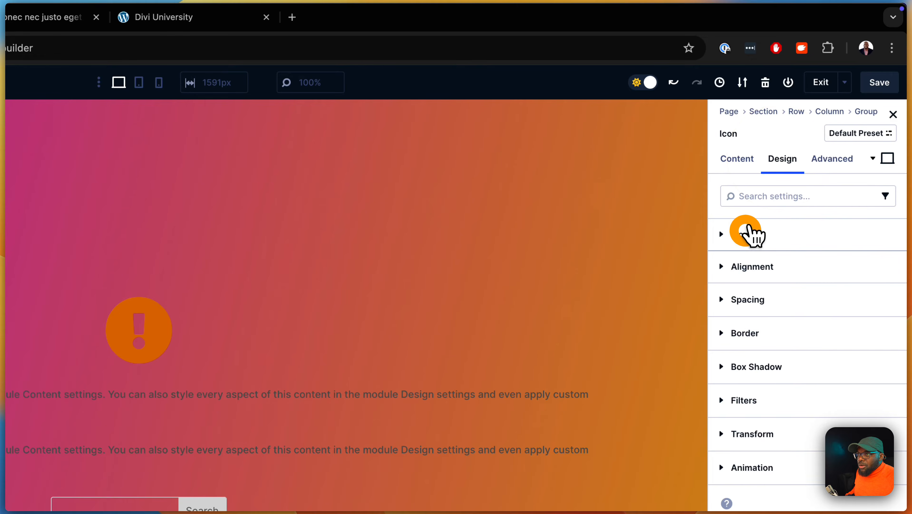
left_click(734, 280)
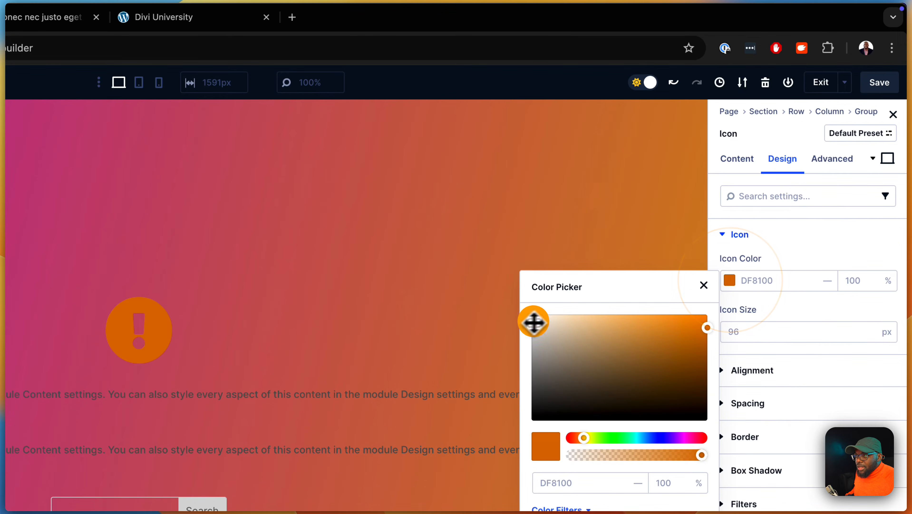
left_click_drag(534, 320, 522, 288)
left_click(703, 285)
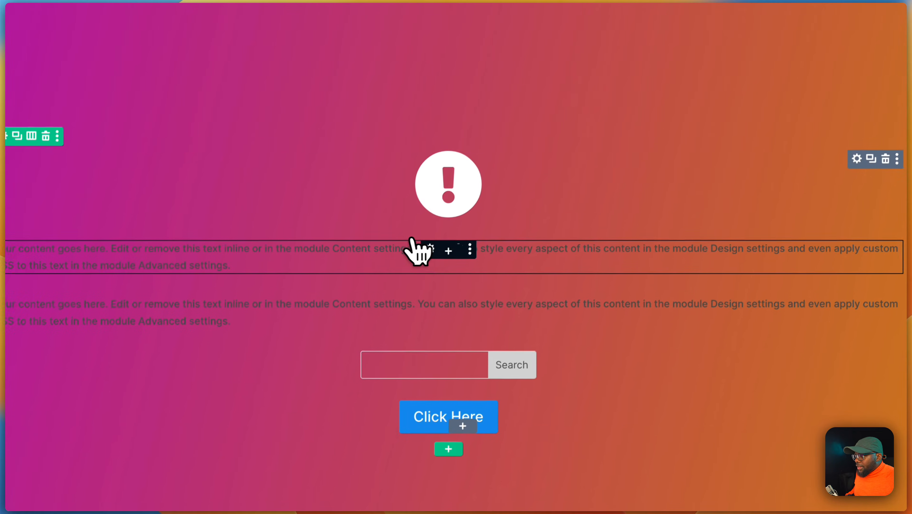
Replace the first text module's placeholder content with ERROR 404
left_click(431, 248)
left_click_drag(858, 306, 741, 205)
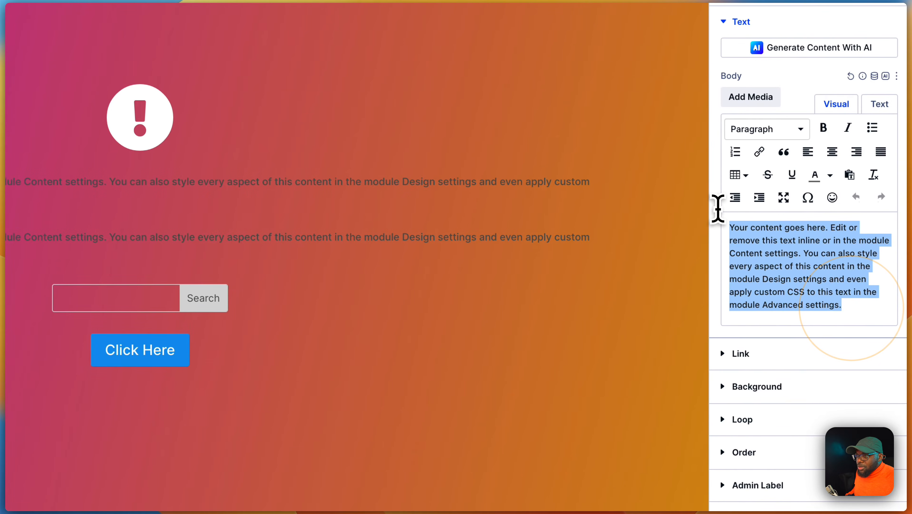
type("ERROR 404")
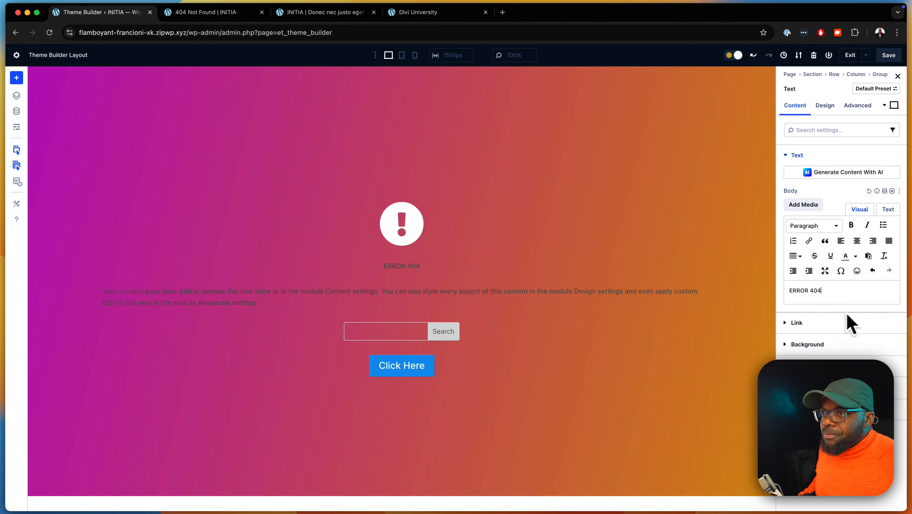
Set the ERROR 404 text's size to 4 rem and its text color to FFFEFE
left_click(825, 105)
left_click(816, 155)
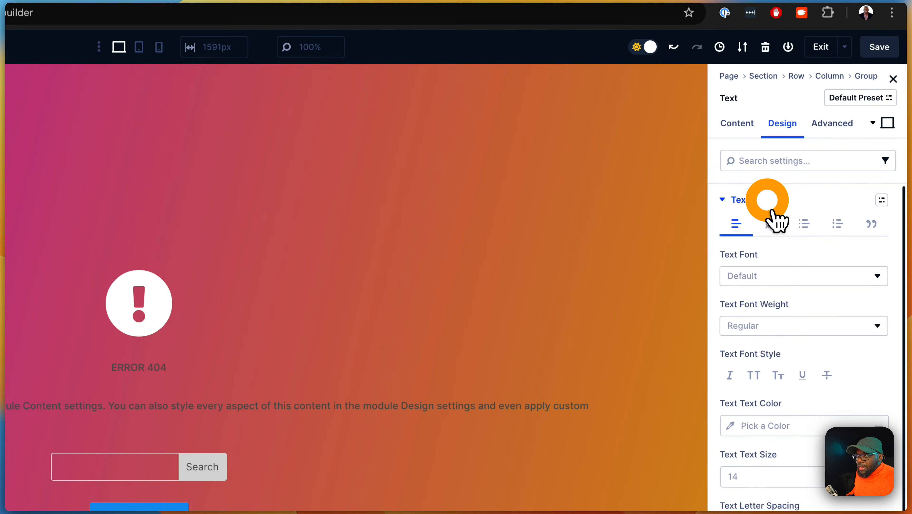
left_click(772, 305)
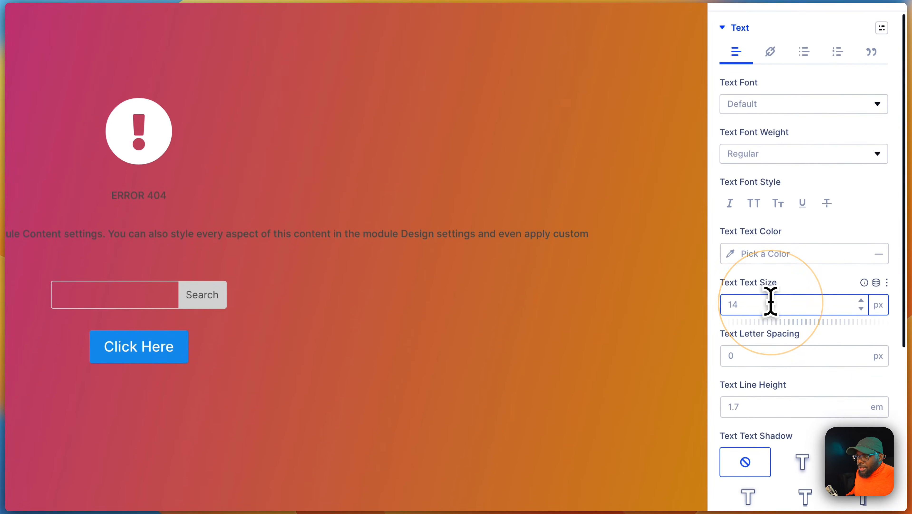
type("4rem")
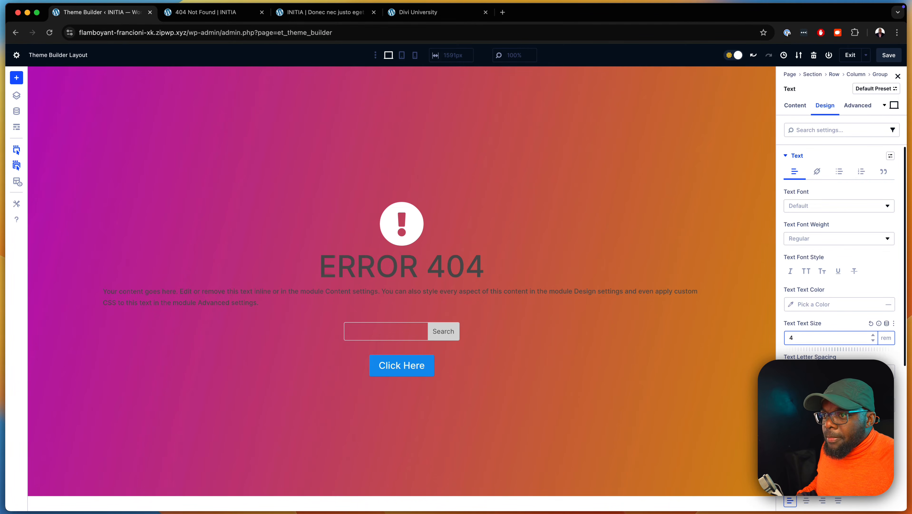
left_click(797, 304)
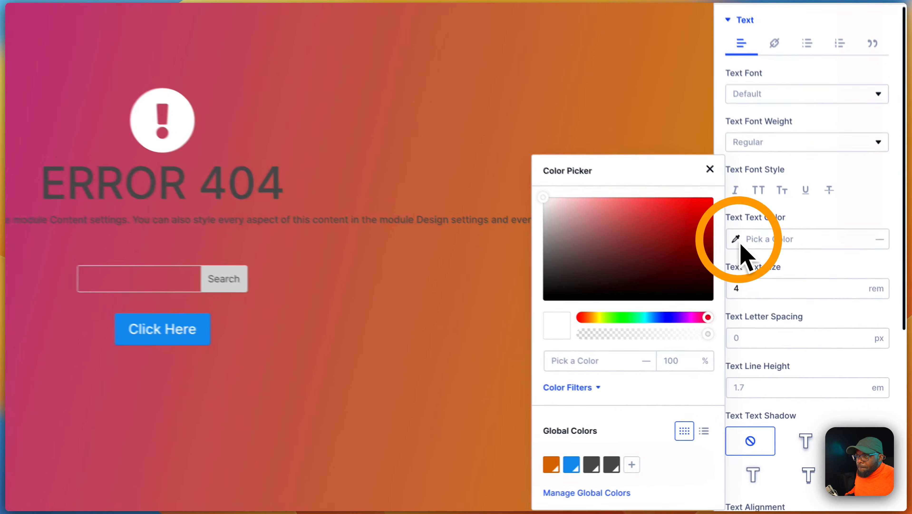
left_click(533, 192)
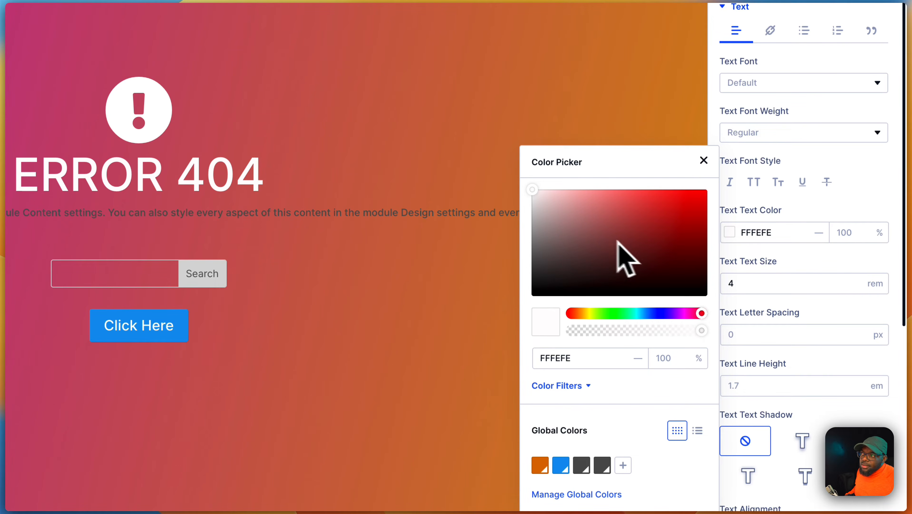
Set the ERROR 404 text's font weight to Bold and raise its text size to 6 rem
left_click(777, 134)
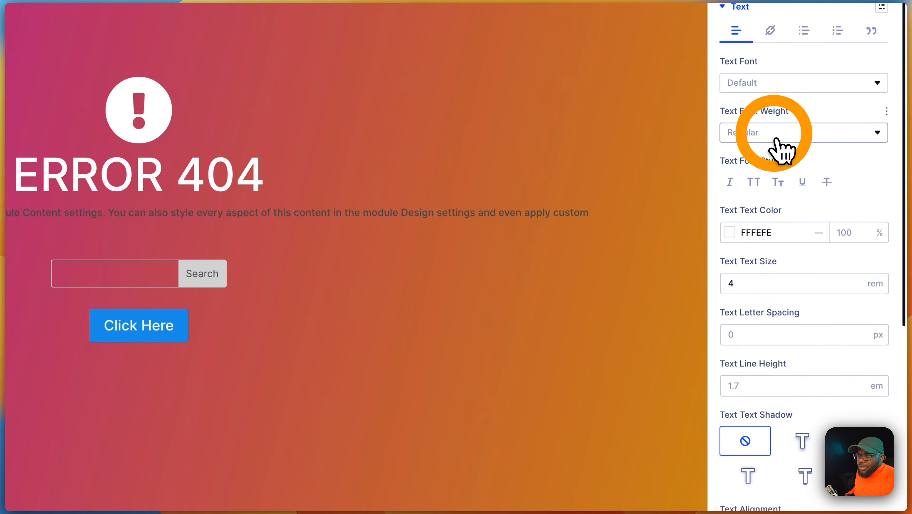
left_click(797, 380)
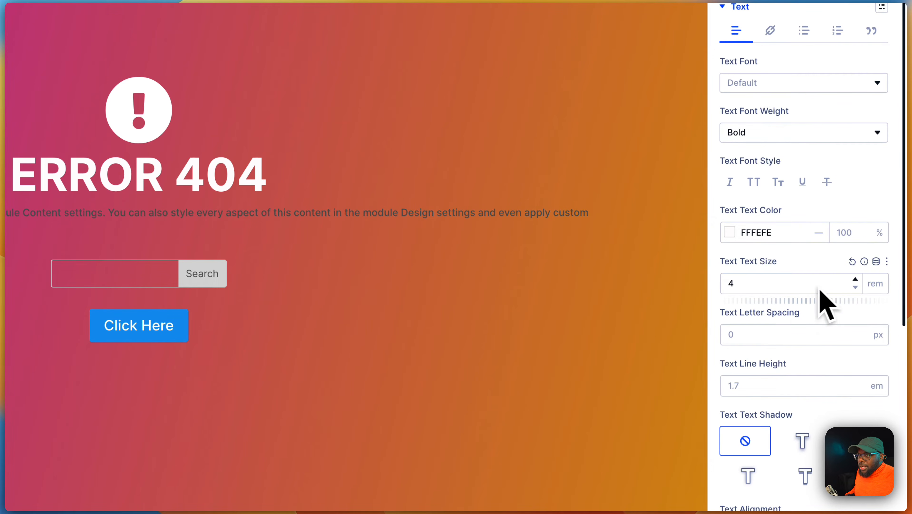
left_click(852, 283)
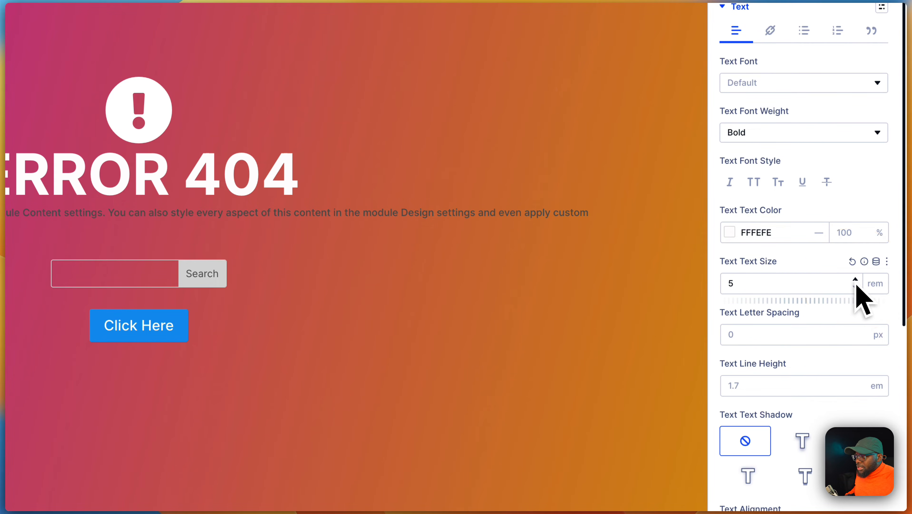
left_click(855, 279)
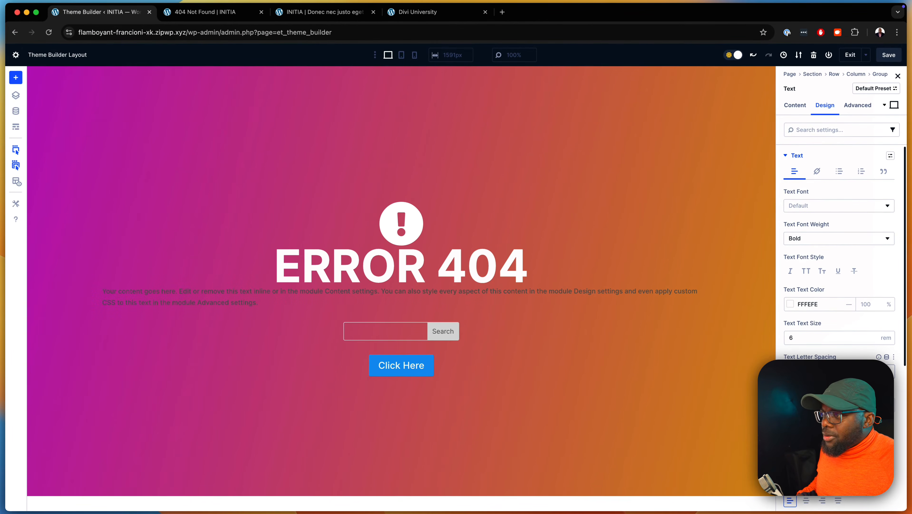
Set the ERROR 404 text module's top margin to 2 rem
scroll(839, 252, "down", 5)
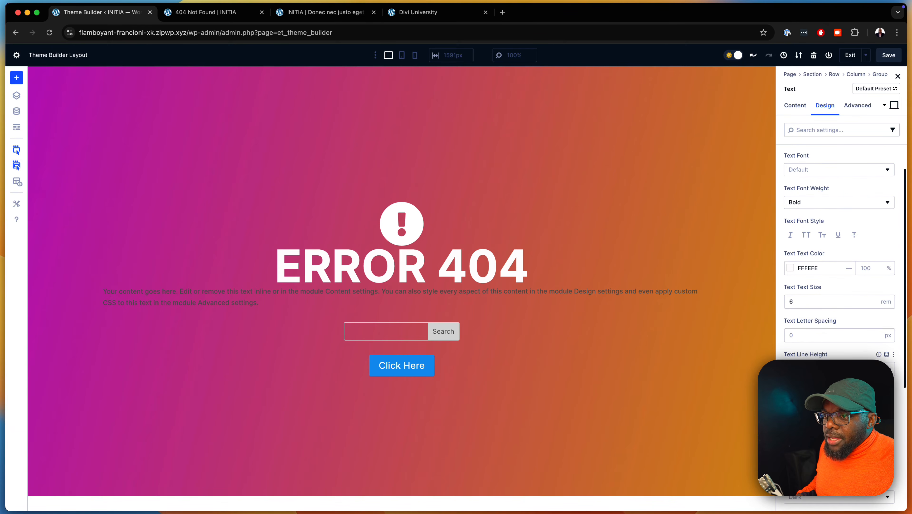
scroll(839, 252, "down", 4)
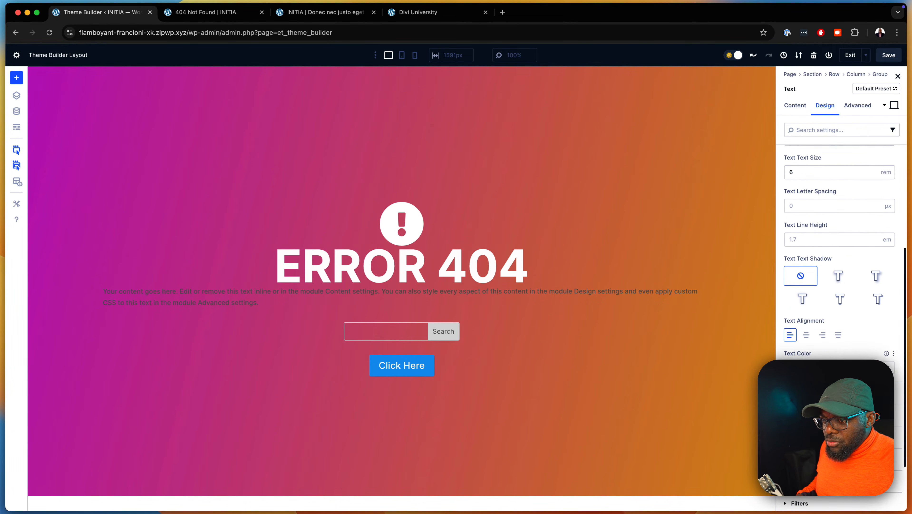
left_click(810, 410)
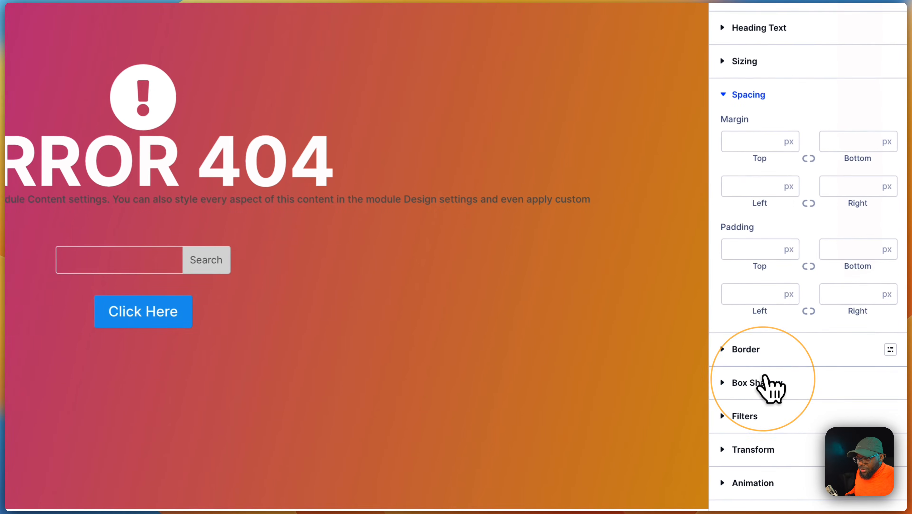
left_click(734, 135)
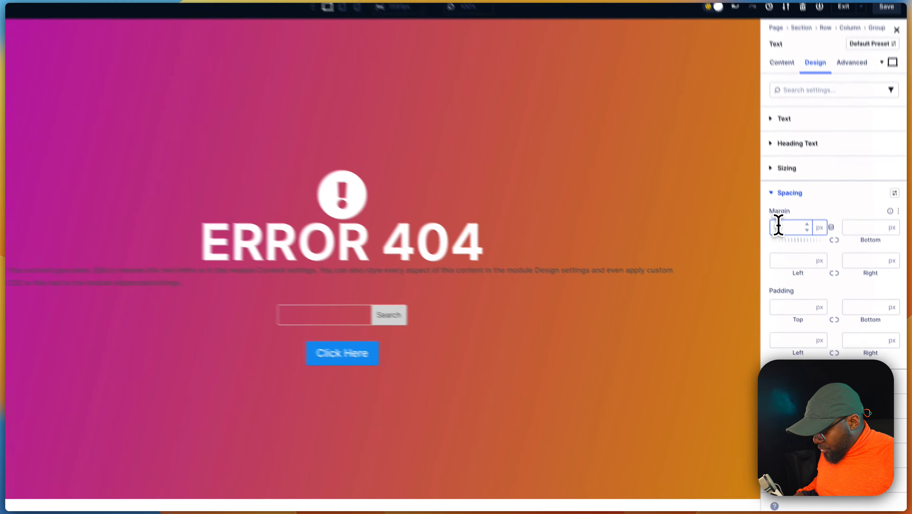
type("2rem")
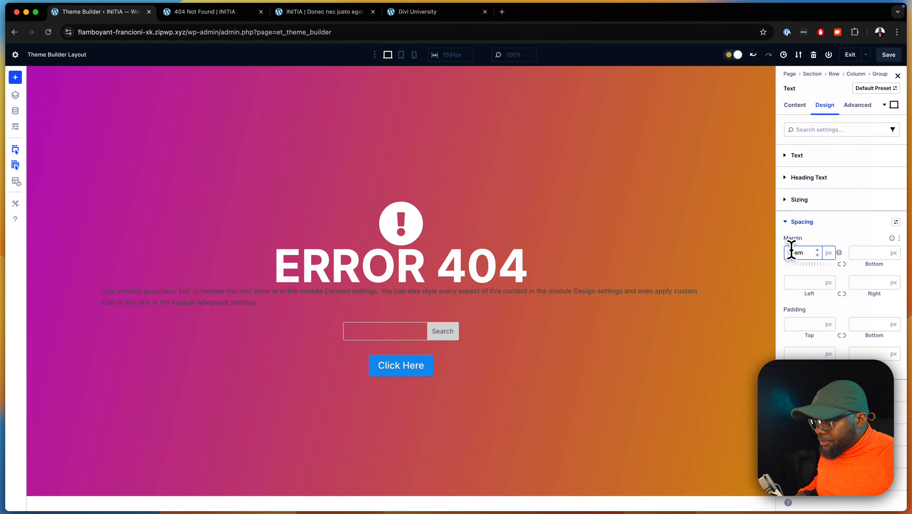
key("Return")
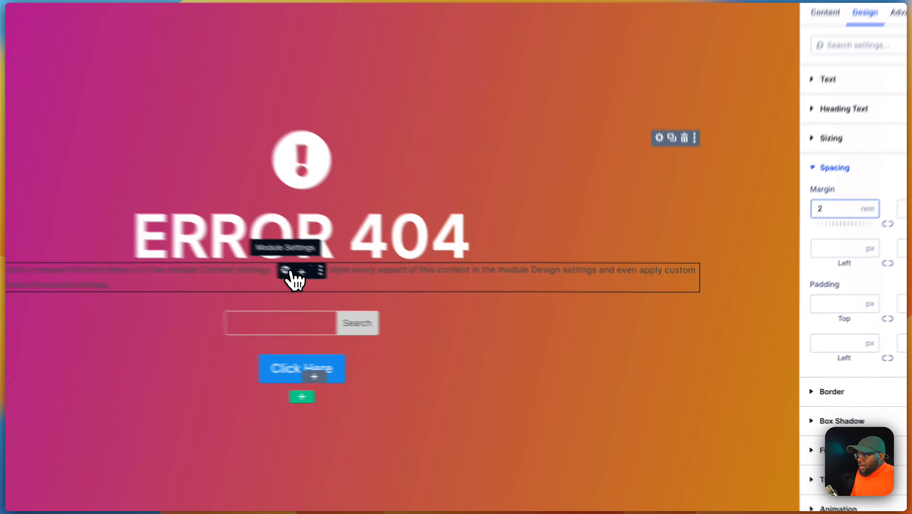
Replace the second text module's content with "The Page You're Looking For Dosen't Exist."
left_click(389, 299)
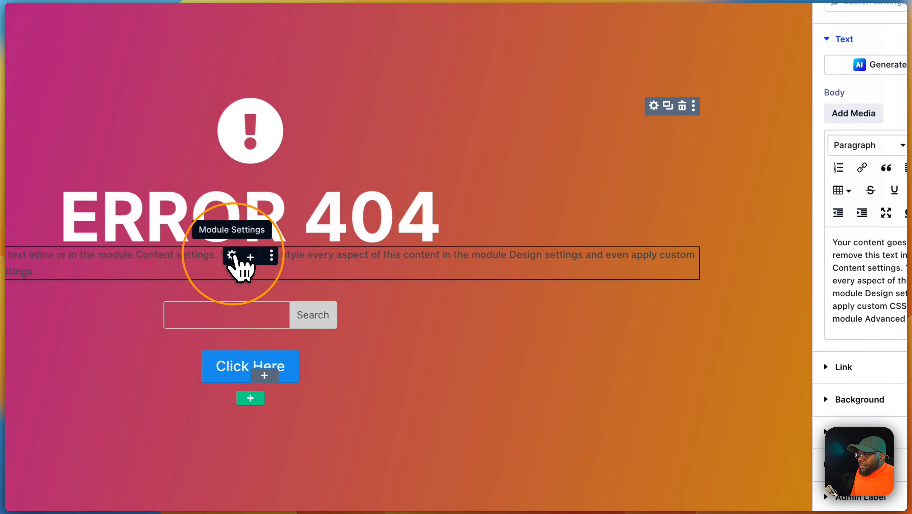
left_click(886, 318)
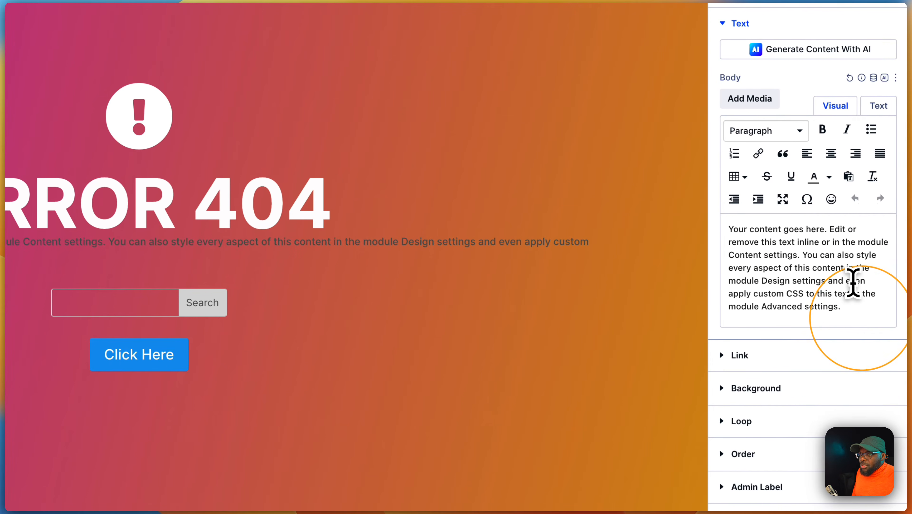
triple_click(886, 310)
type("The Page You're Looking For Dosent Exist.")
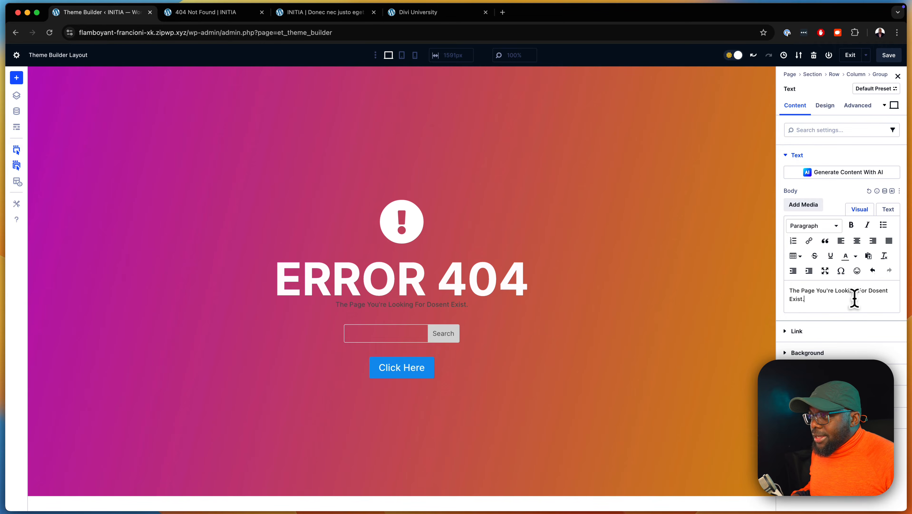
left_click(884, 290)
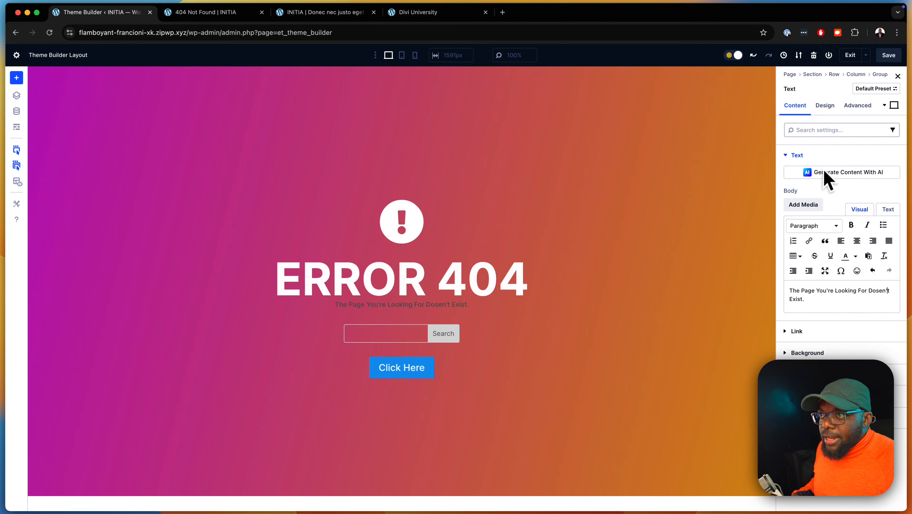
Set the second text module's text size to 1.2 rem
left_click(825, 105)
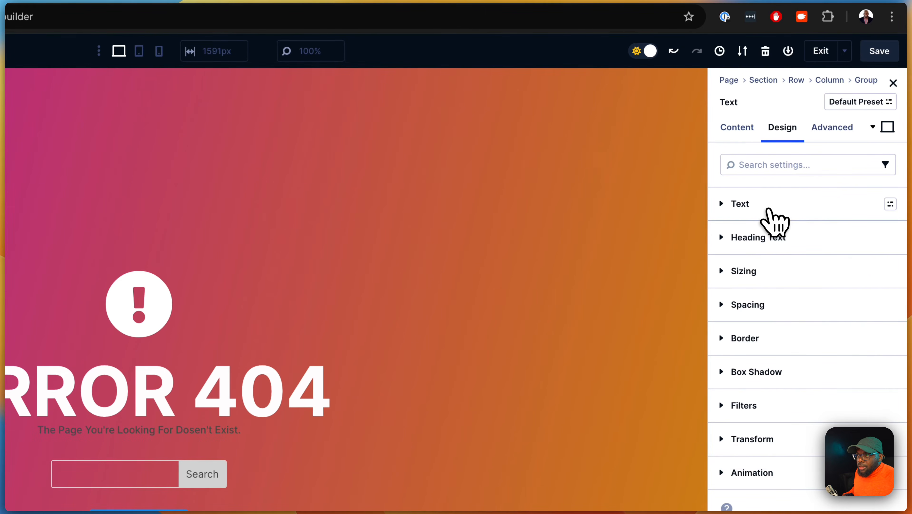
left_click(769, 207)
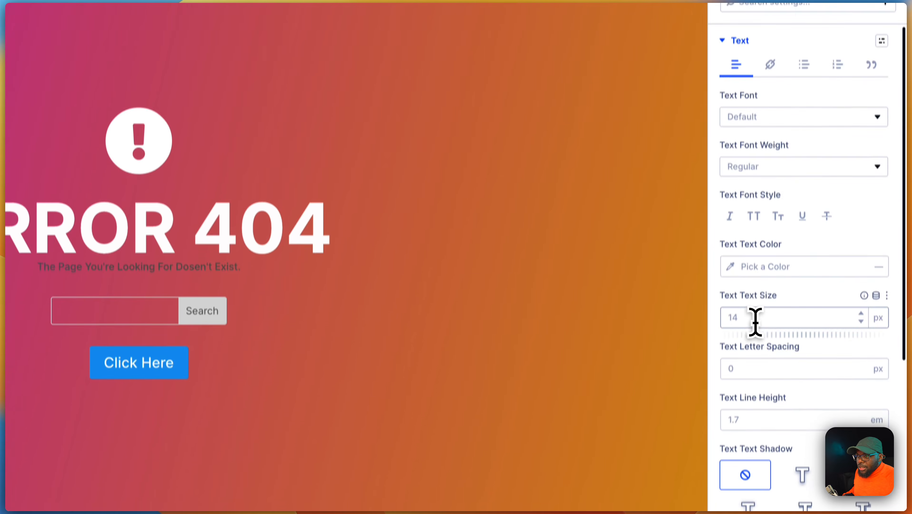
left_click(753, 441)
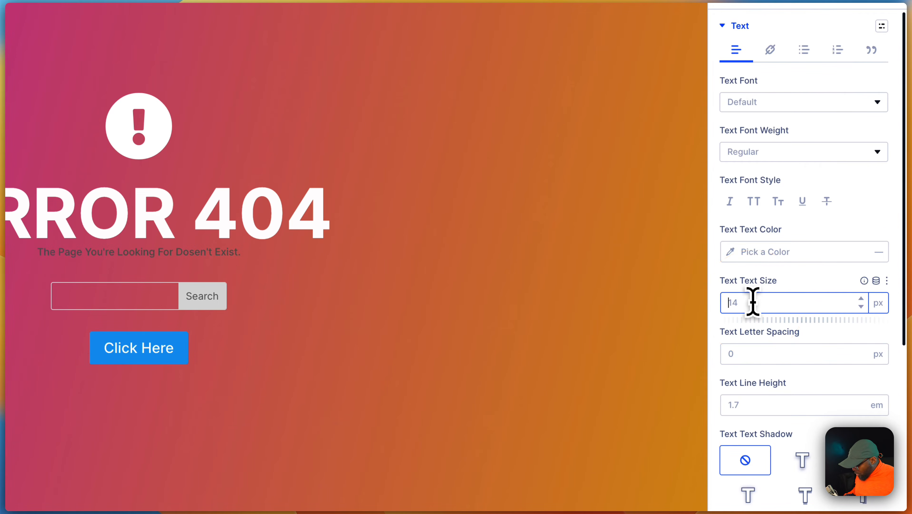
type("1.2re")
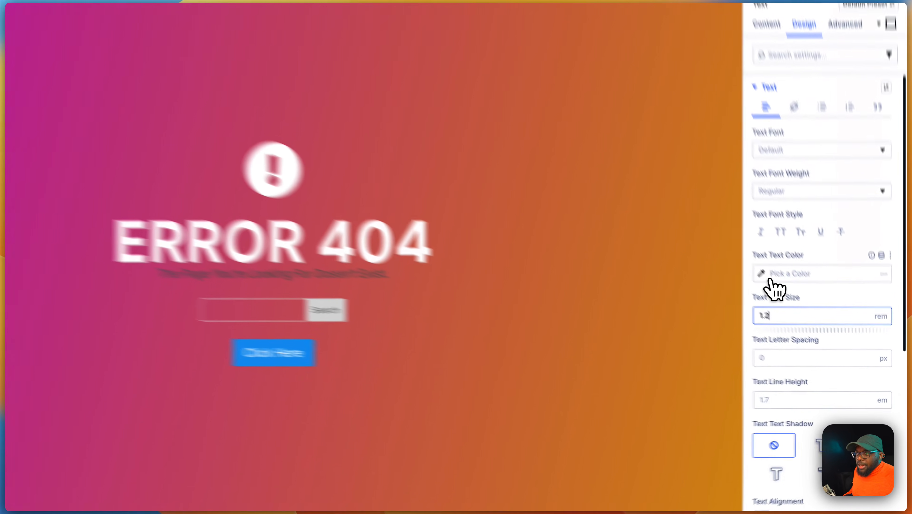
Set the second text module's text color to near-white FCFCFC
left_click(797, 304)
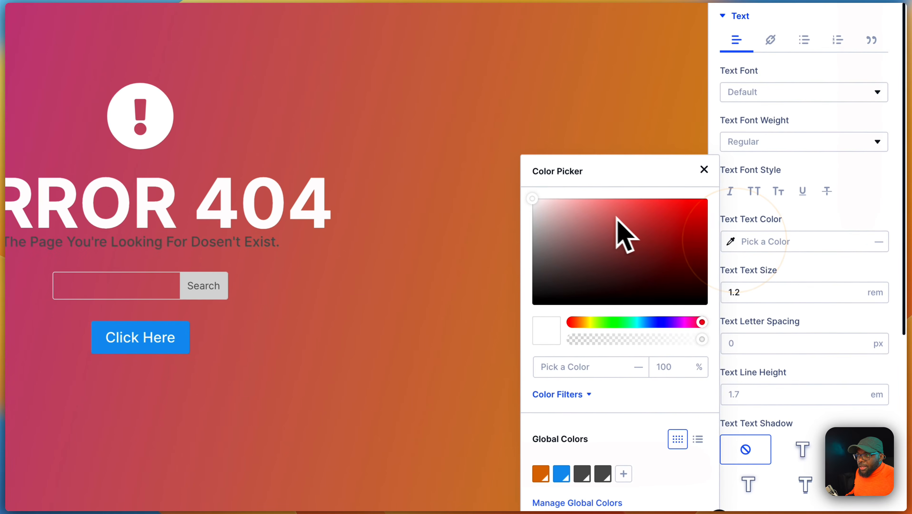
left_click_drag(531, 199, 527, 178)
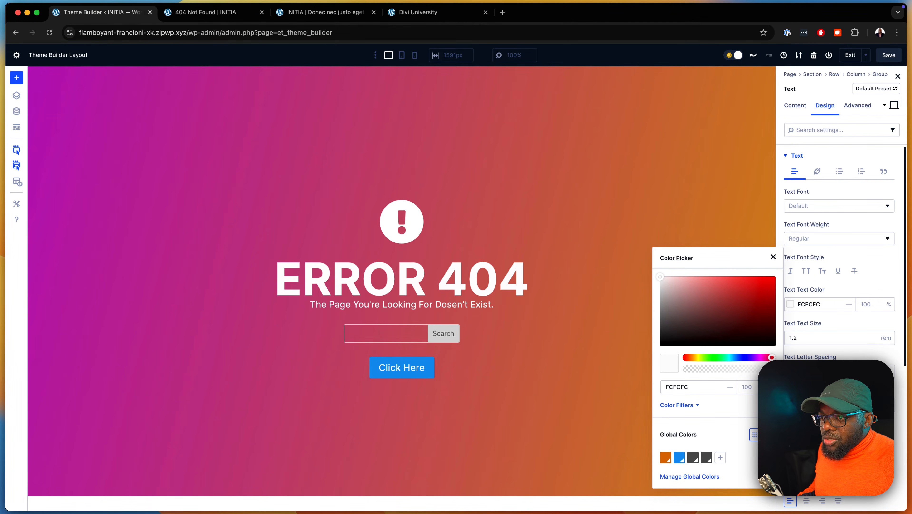
left_click(885, 420)
Set the second text module's top margin to 2 rem
scroll(838, 438, "down", 5)
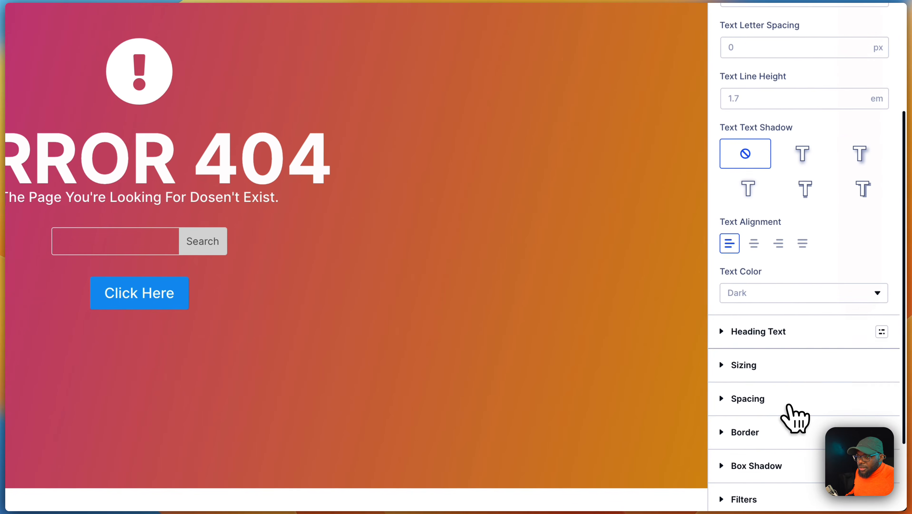
left_click(788, 401)
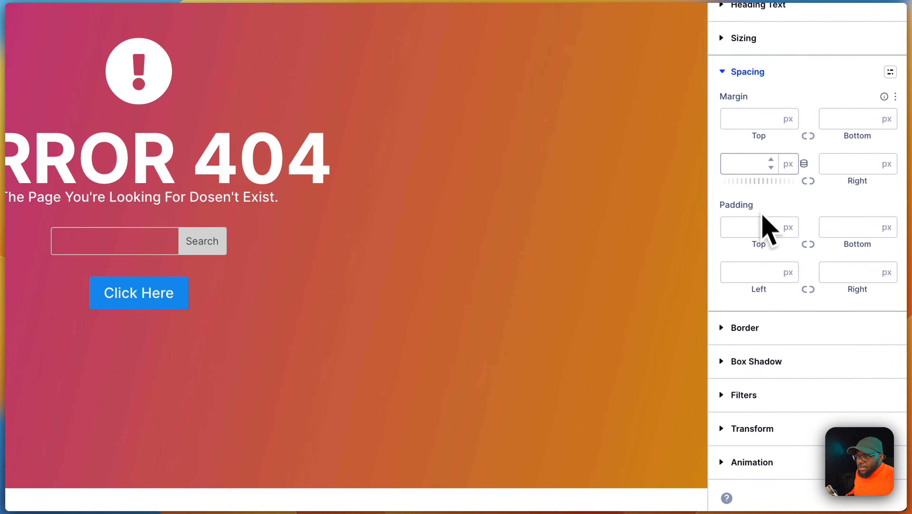
left_click(740, 154)
type("2rem")
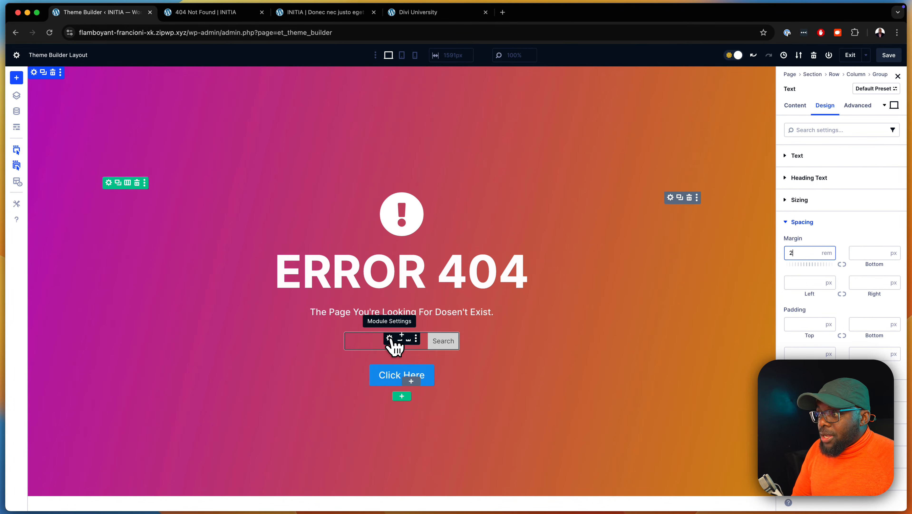
Set the search module's width to 40%
left_click(389, 338)
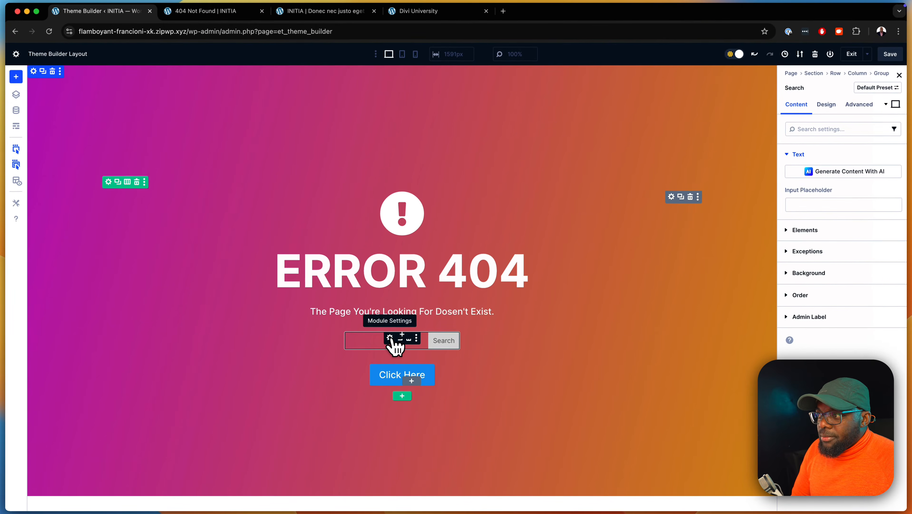
left_click(826, 109)
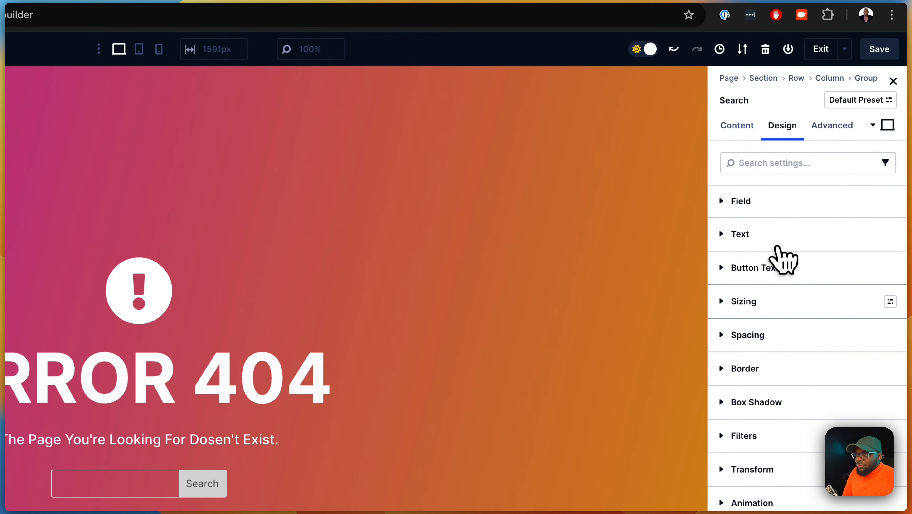
left_click(781, 304)
left_click(767, 402)
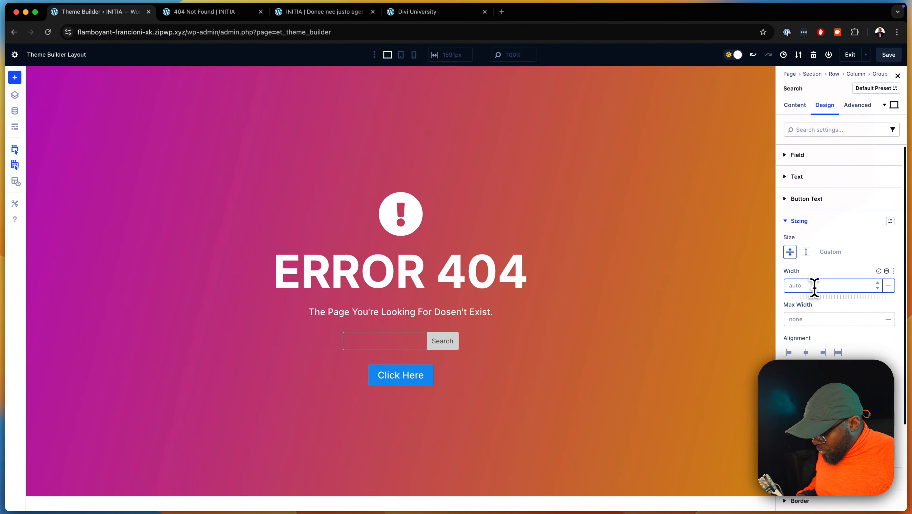
type("40")
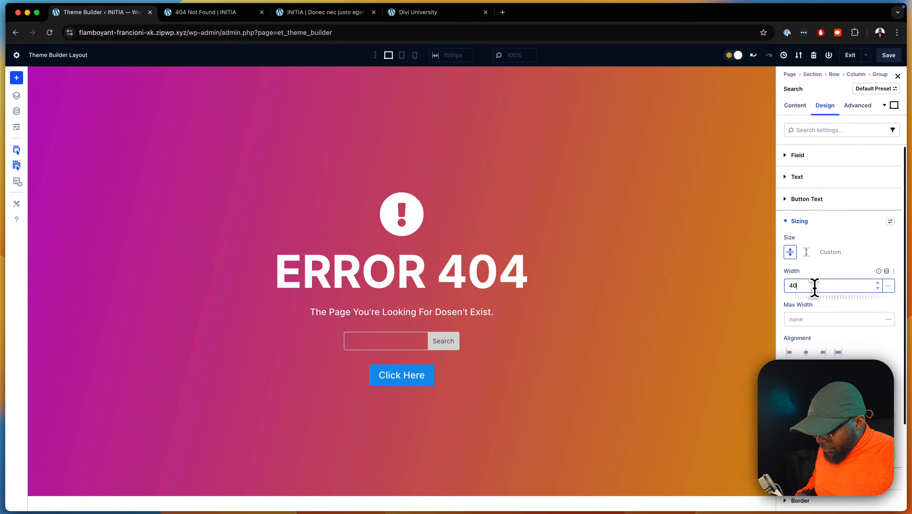
type("%")
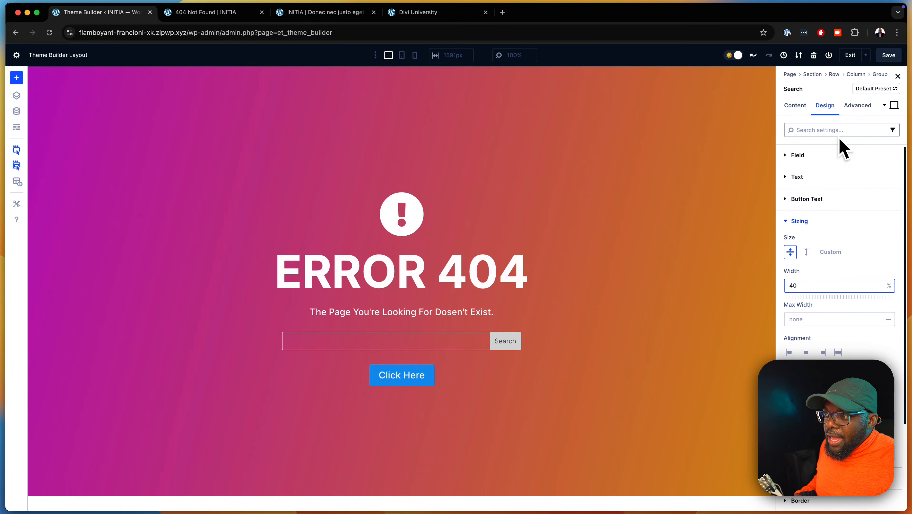
scroll(836, 349, "down", 5)
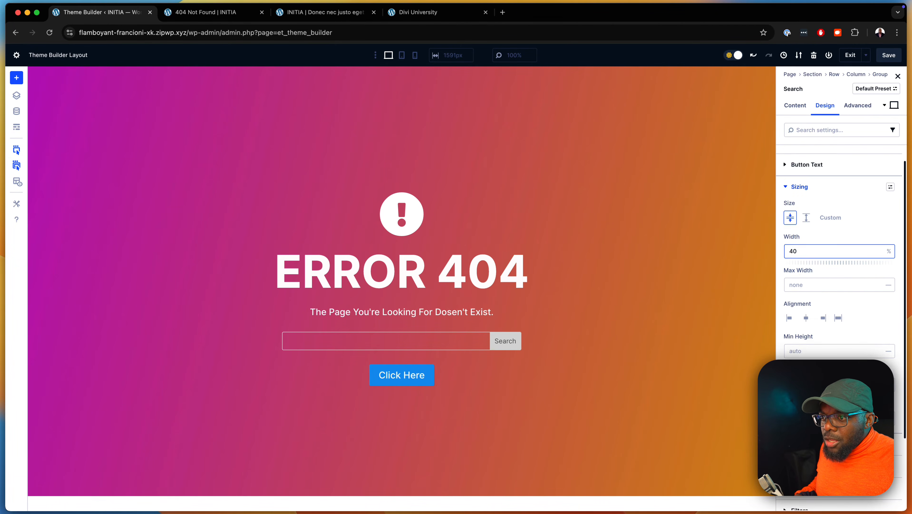
Set the search module's input placeholder text to "Start typing..."
scroll(842, 252, "down", 1)
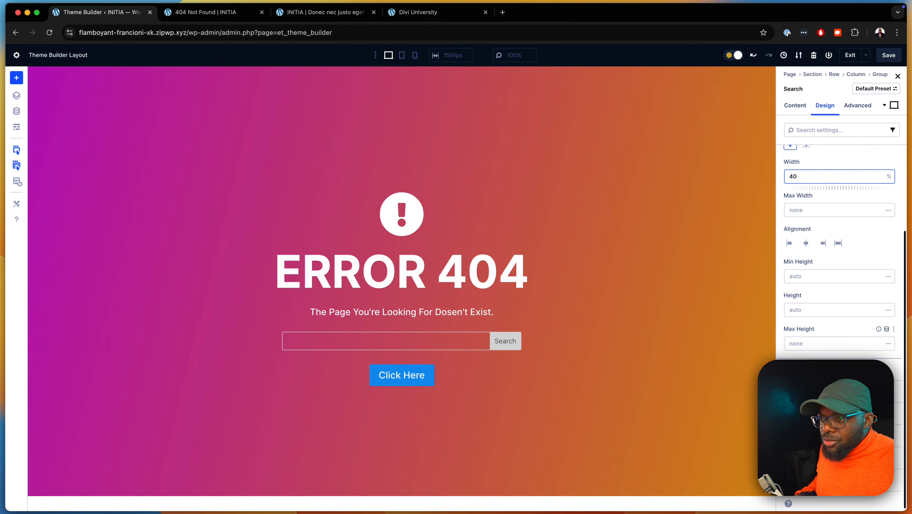
scroll(842, 252, "up", 4)
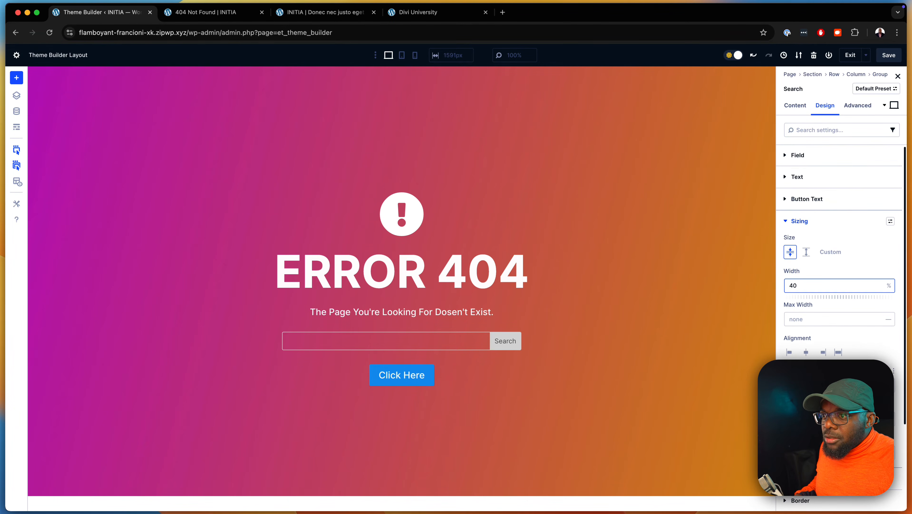
left_click(798, 155)
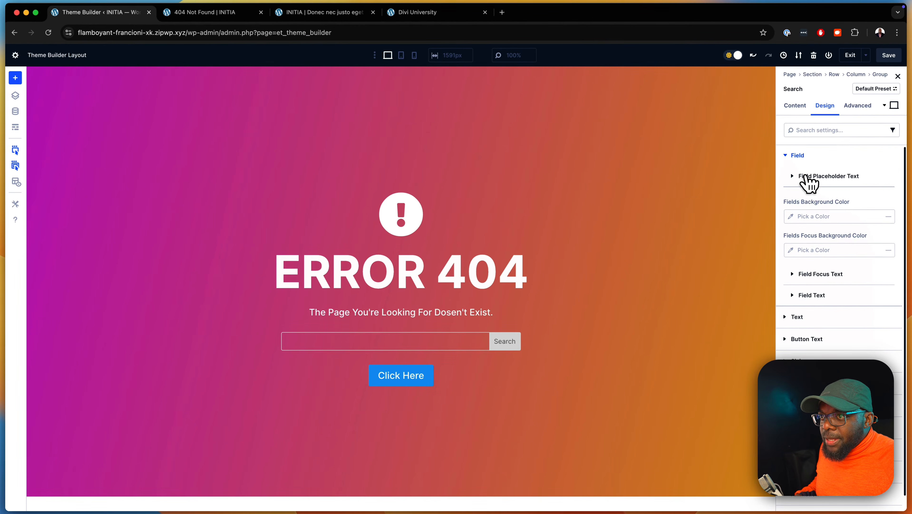
left_click(796, 176)
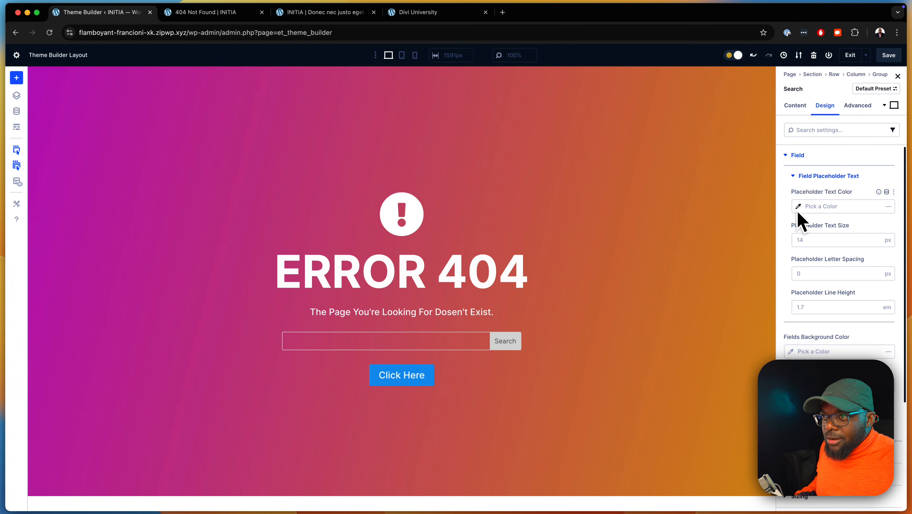
left_click(795, 105)
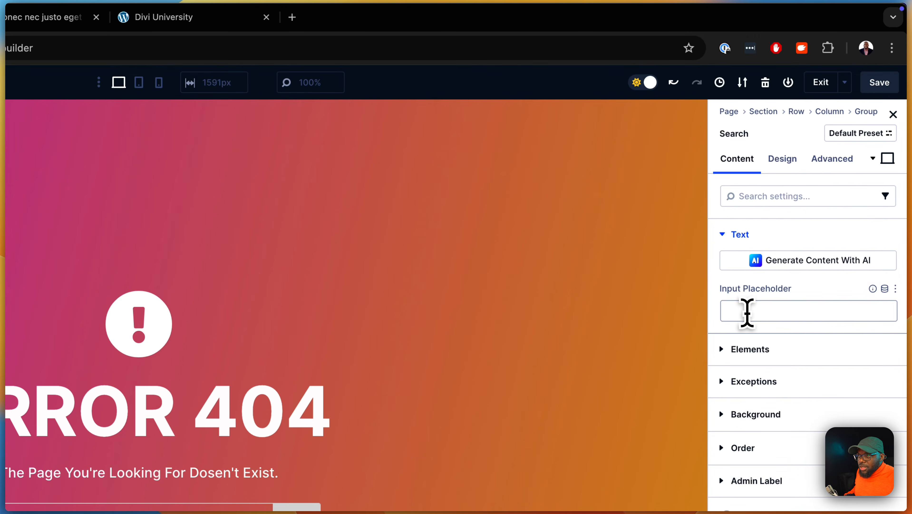
left_click(747, 312)
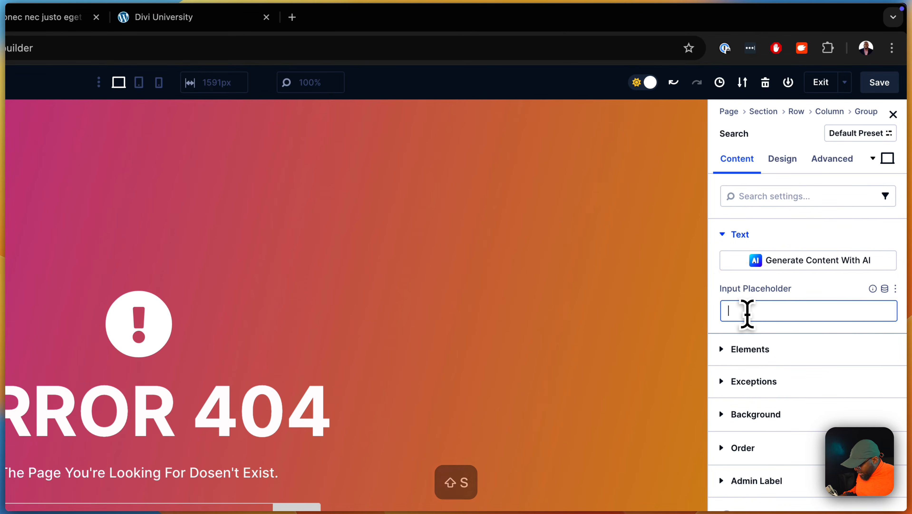
type("Start typing...")
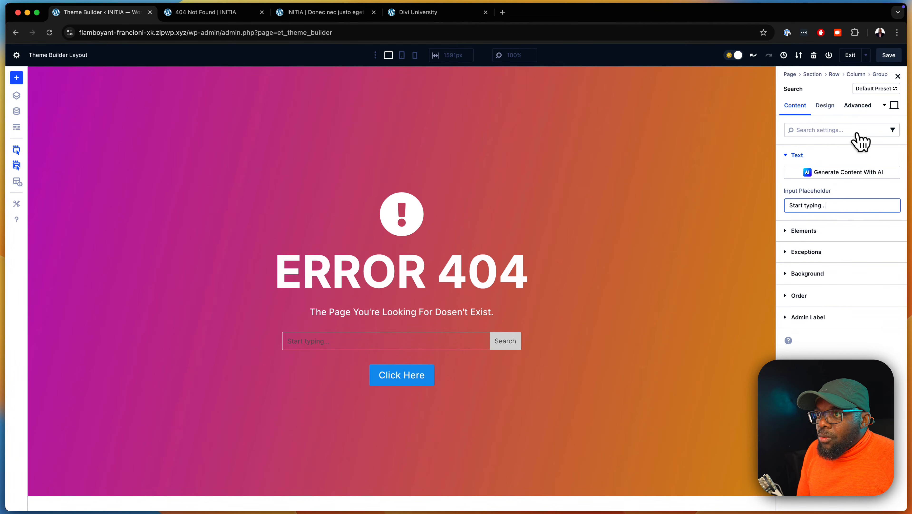
Set the search placeholder text color to white FFFFFF and the placeholder text size to 1 rem
left_click(826, 106)
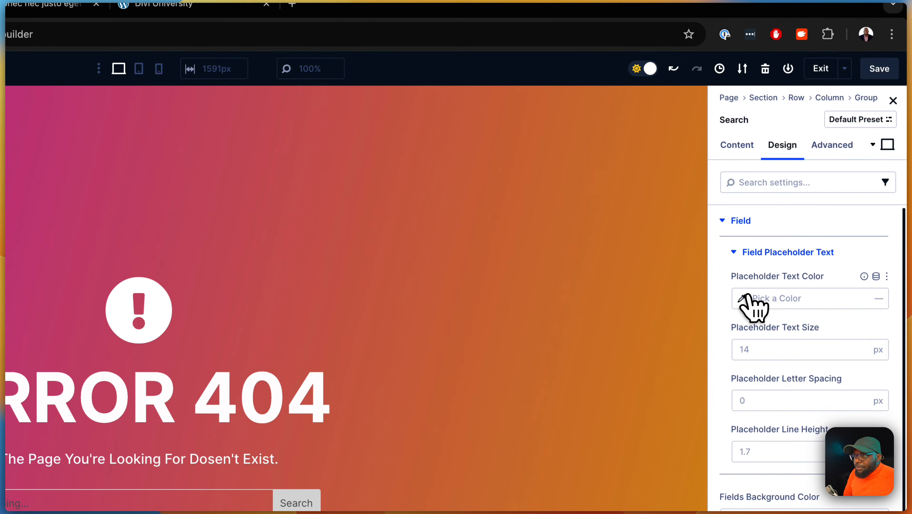
left_click(744, 297)
left_click(544, 336)
left_click_drag(544, 335, 546, 329)
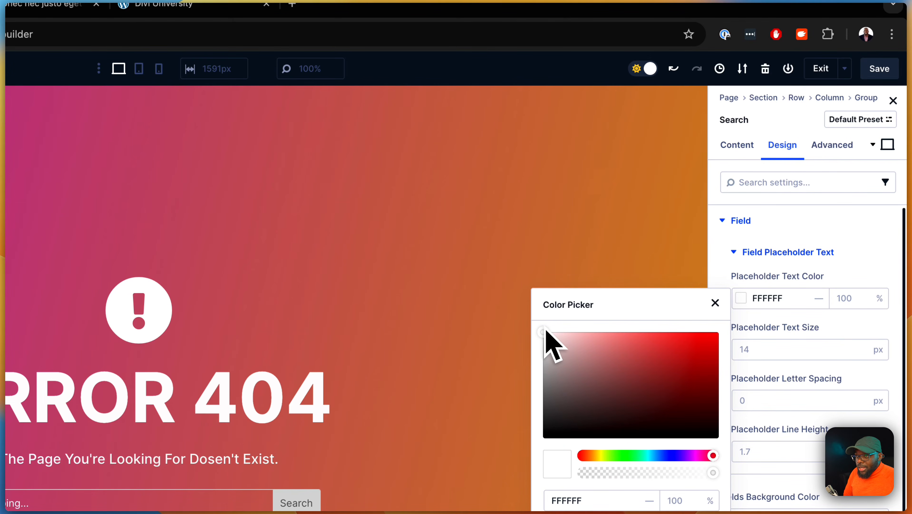
left_click(647, 266)
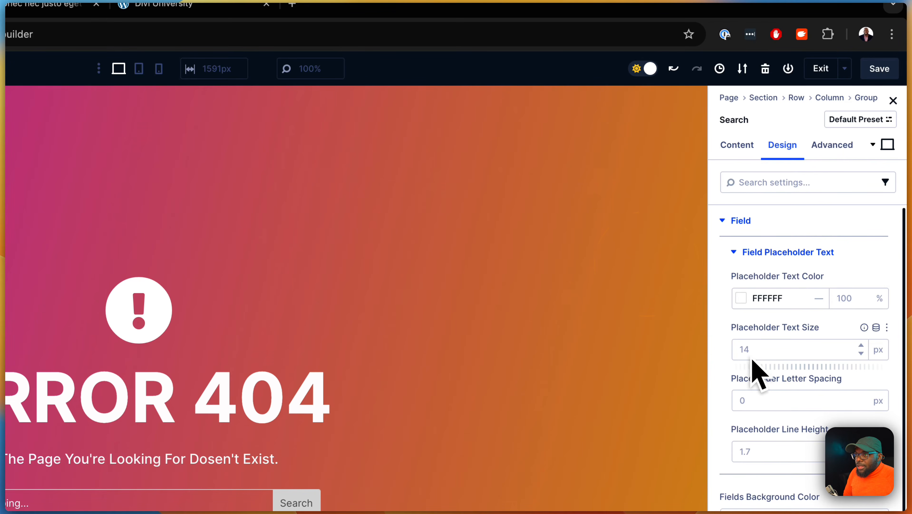
left_click(762, 353)
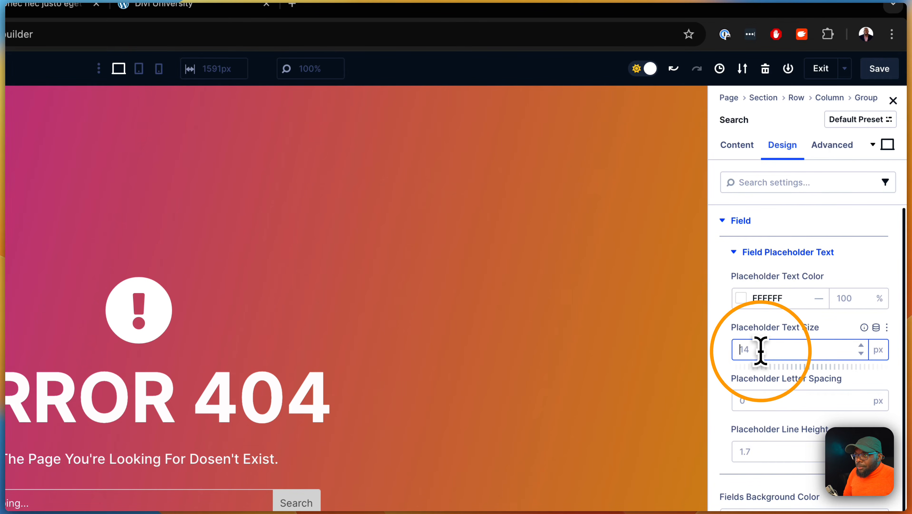
type("1rem")
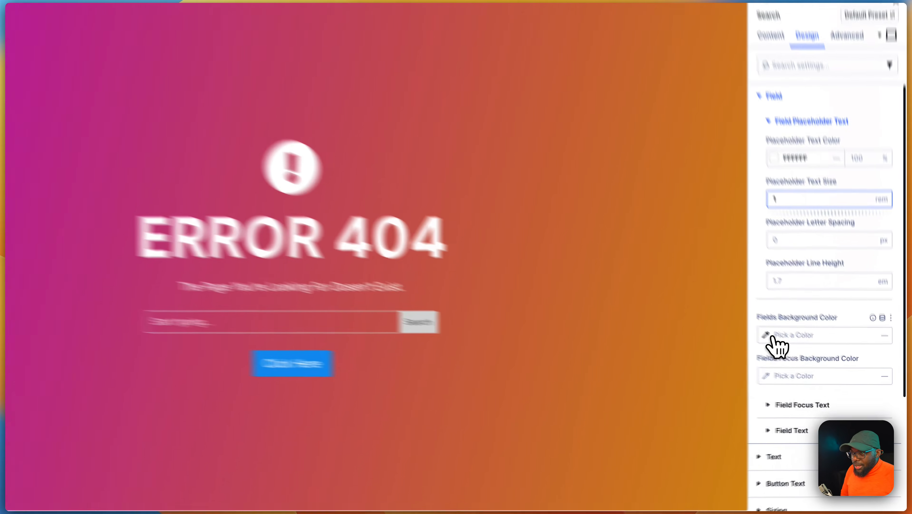
Set the search fields background color to FFFEFE at 24% opacity
left_click(796, 352)
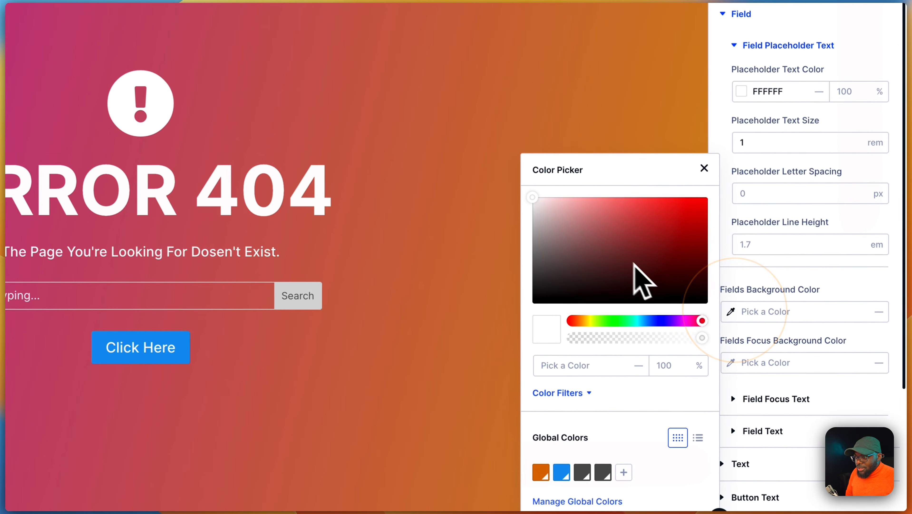
left_click_drag(539, 201, 532, 176)
left_click_drag(701, 337, 596, 344)
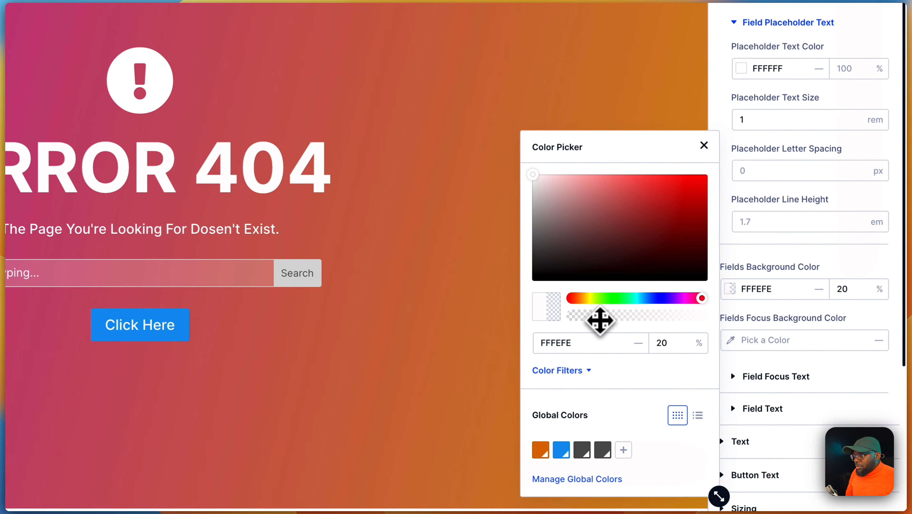
left_click_drag(599, 320, 604, 321)
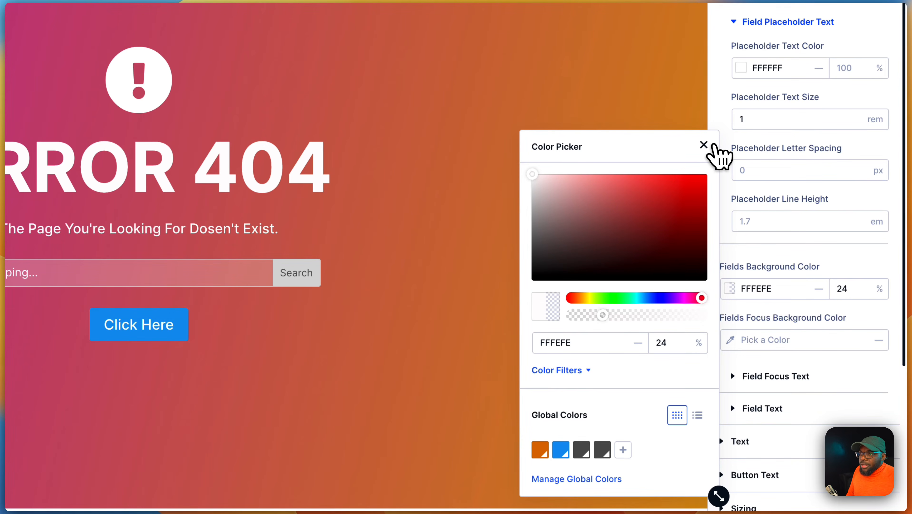
left_click(706, 143)
Set the search field's focus text size to 1 rem
scroll(827, 374, "down", 2)
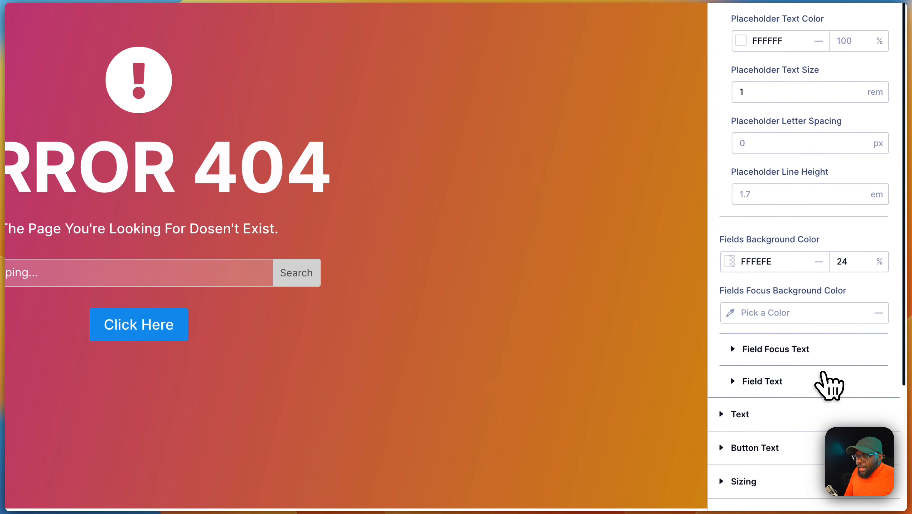
left_click(808, 340)
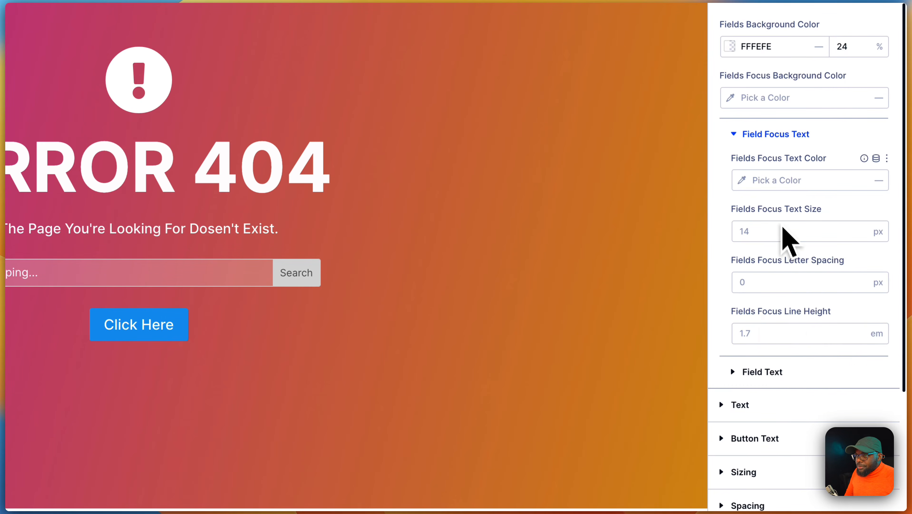
left_click(753, 229)
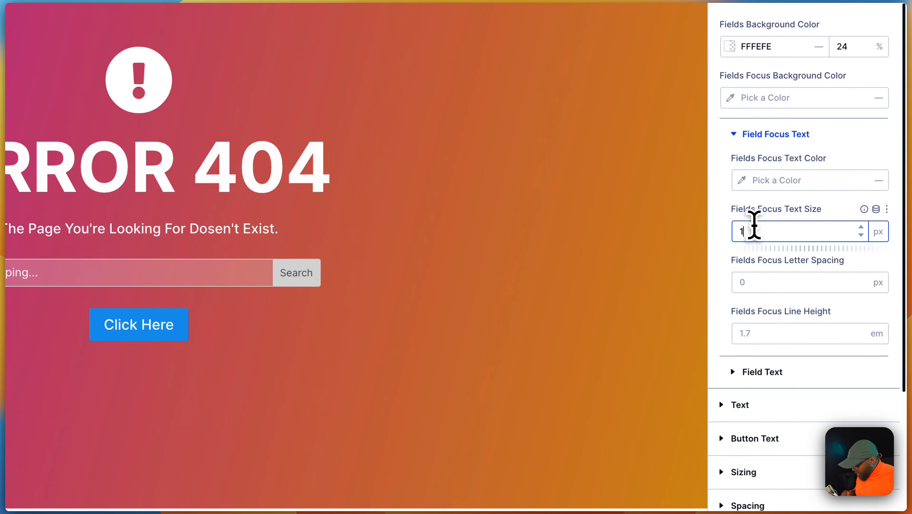
type("1rem")
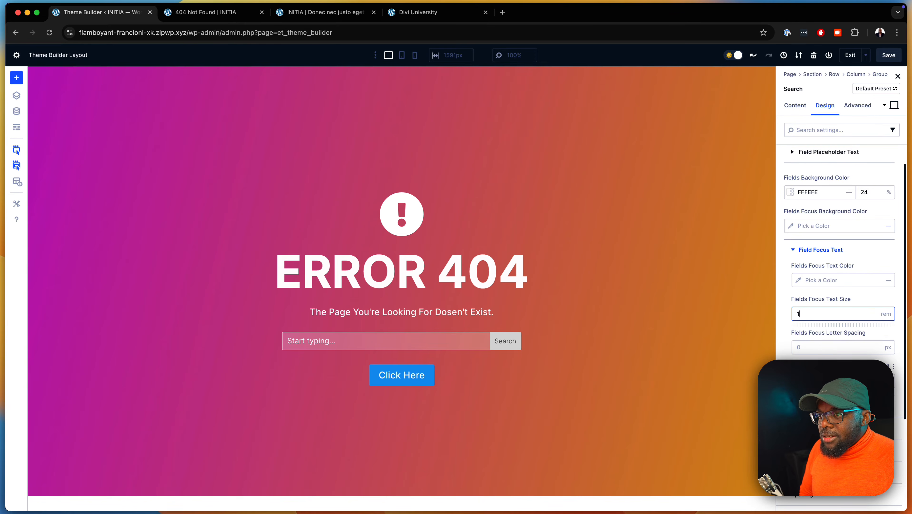
Set the search module's padding to 1 rem on all four sides, linking top/bottom and left/right
scroll(841, 251, "down", 3)
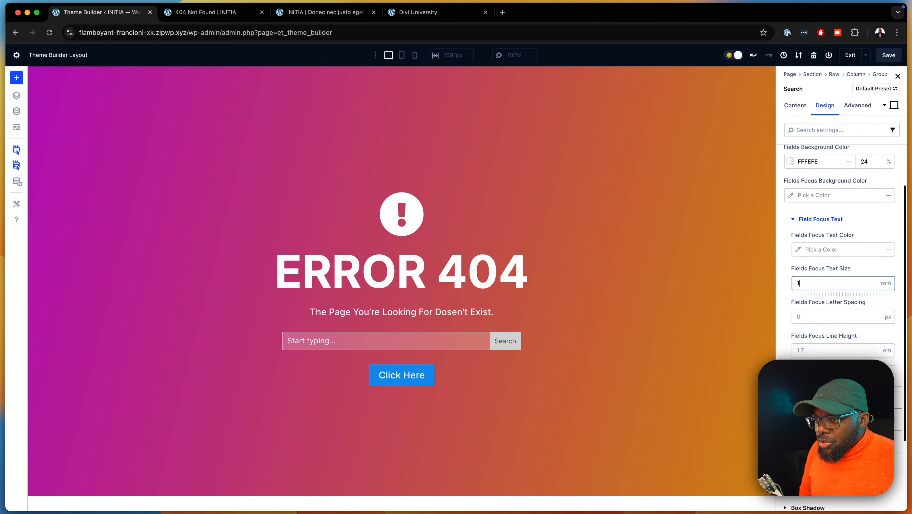
left_click(809, 438)
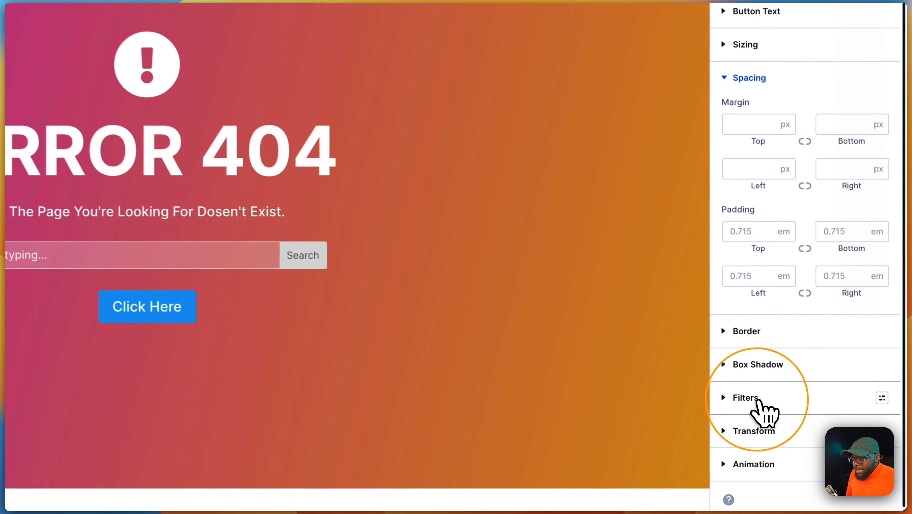
left_click(740, 230)
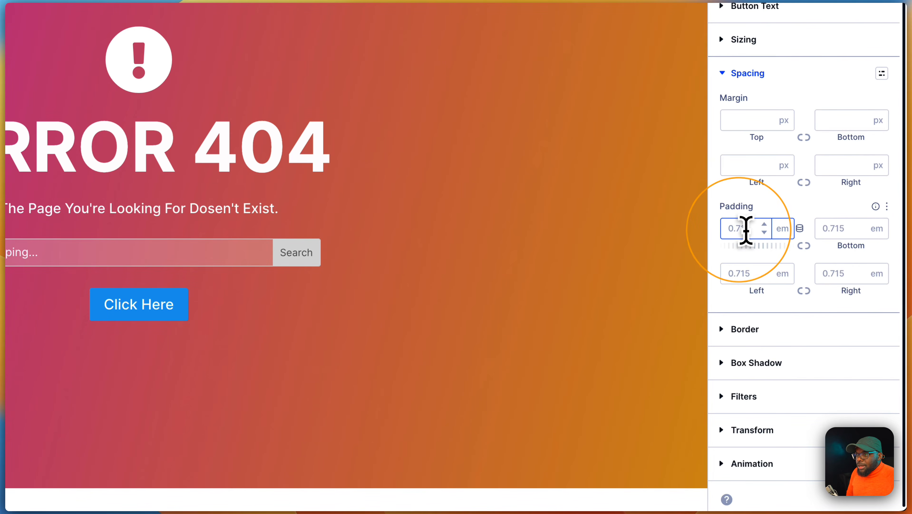
type("1")
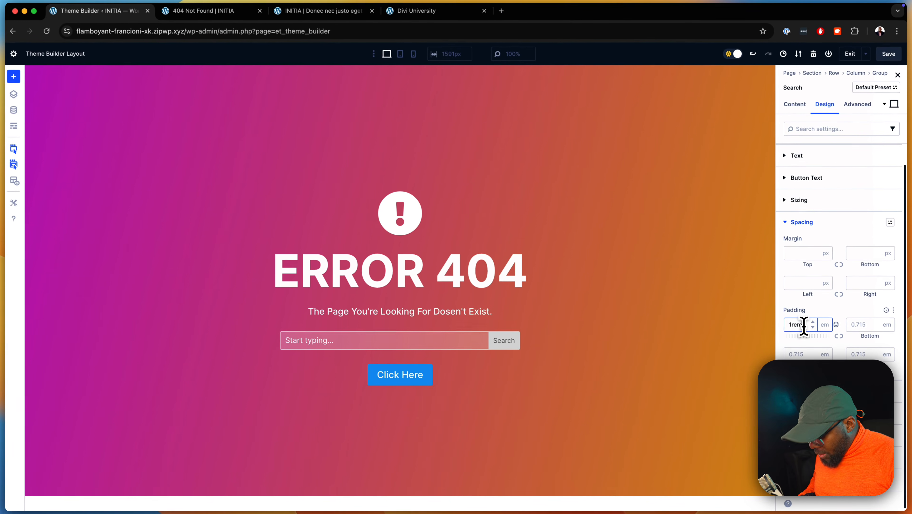
left_click(839, 337)
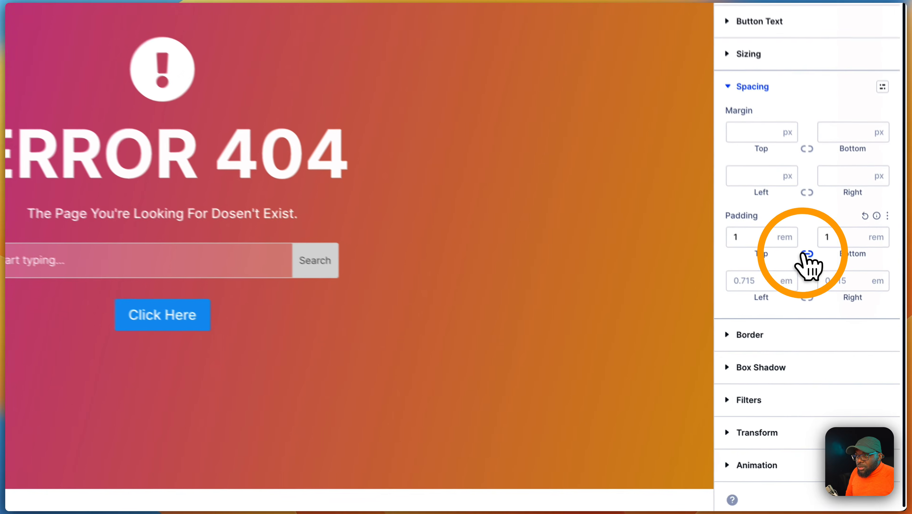
left_click(805, 353)
type("1rem")
left_click(804, 290)
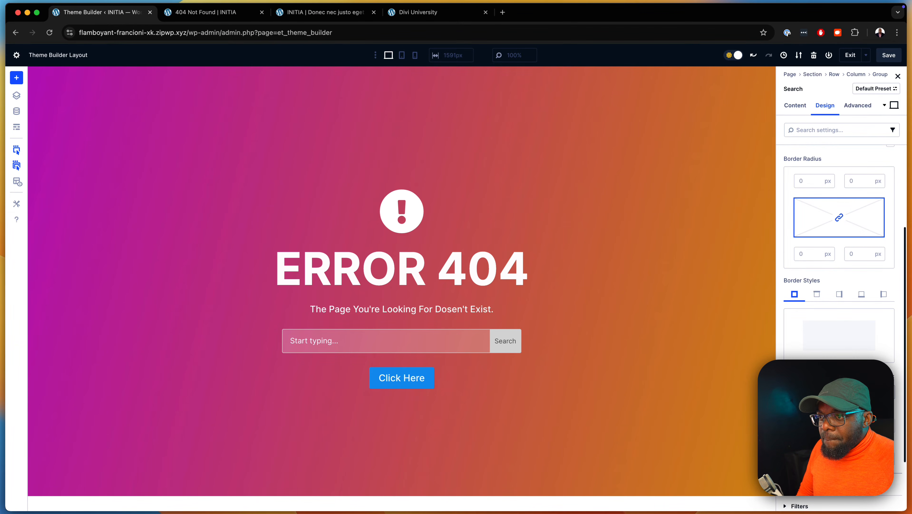
Give the search module a 2 px border colored white FFFFFF at 40% opacity
left_click(876, 389)
left_click(876, 389)
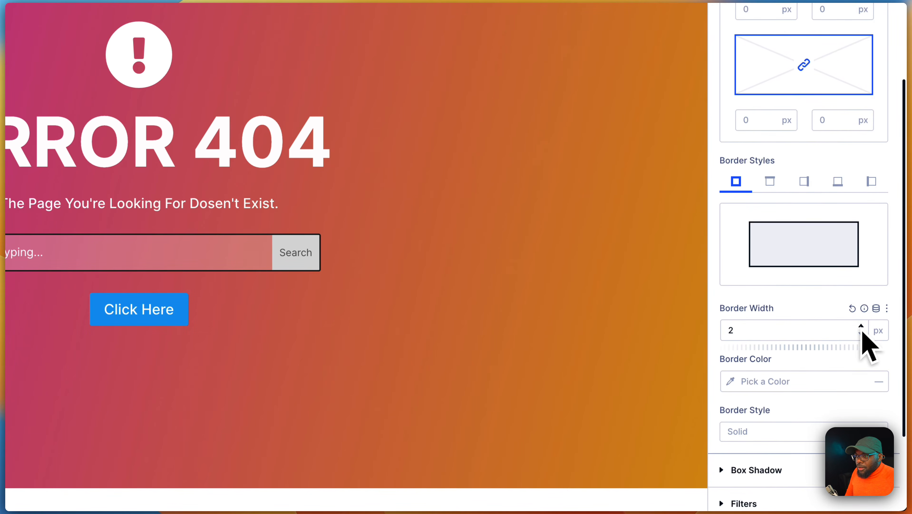
left_click(739, 384)
left_click_drag(538, 168, 533, 143)
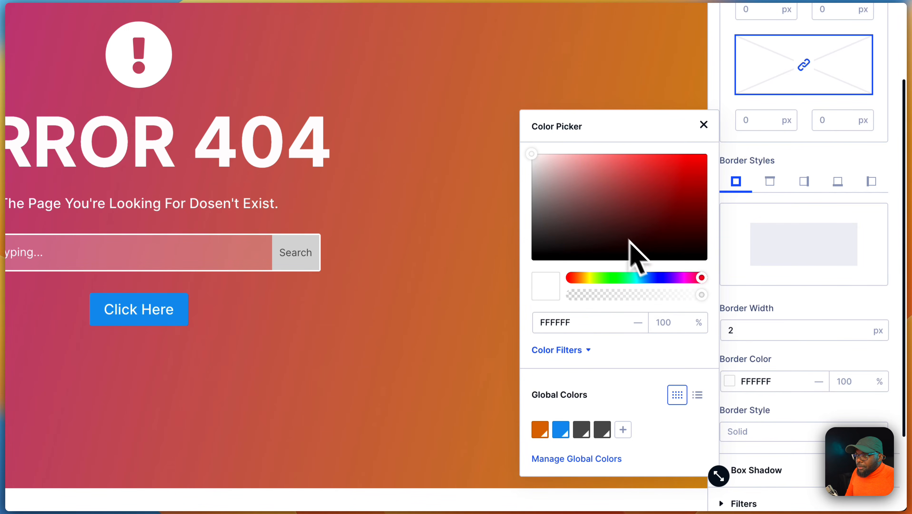
left_click_drag(700, 297, 634, 302)
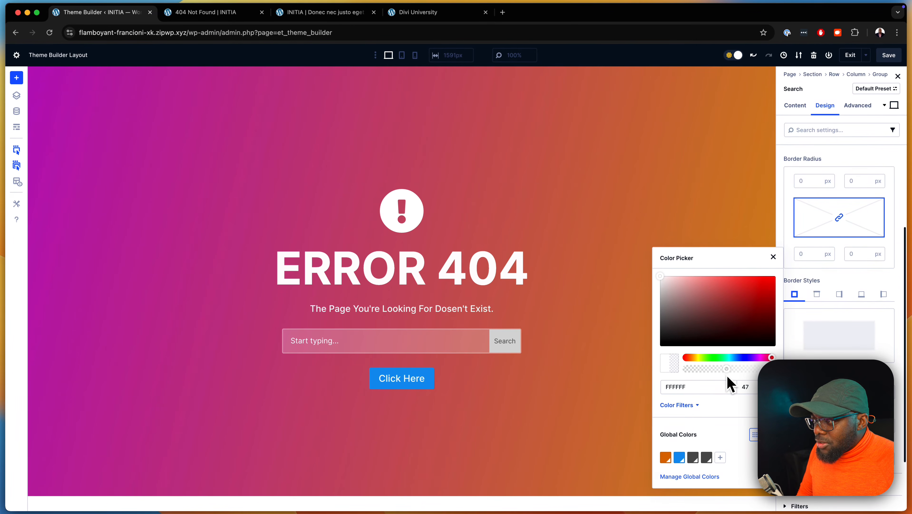
left_click_drag(725, 376, 722, 375)
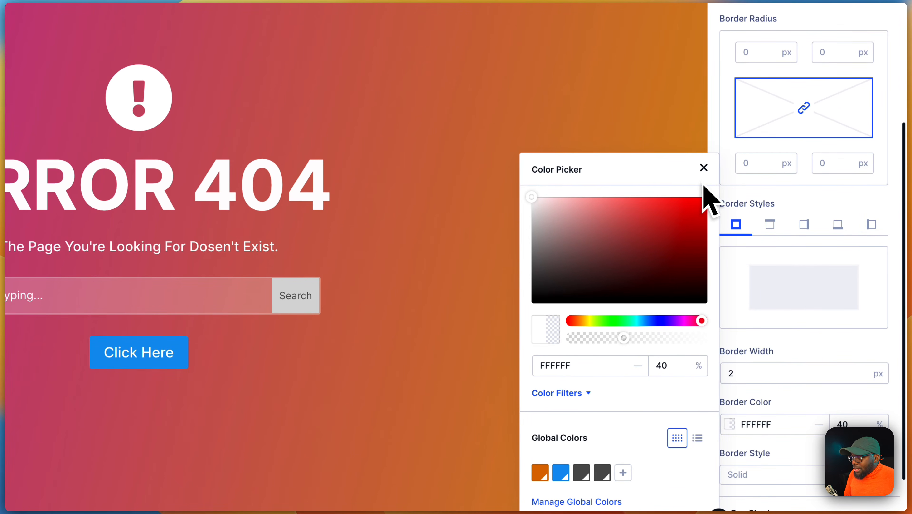
left_click(704, 170)
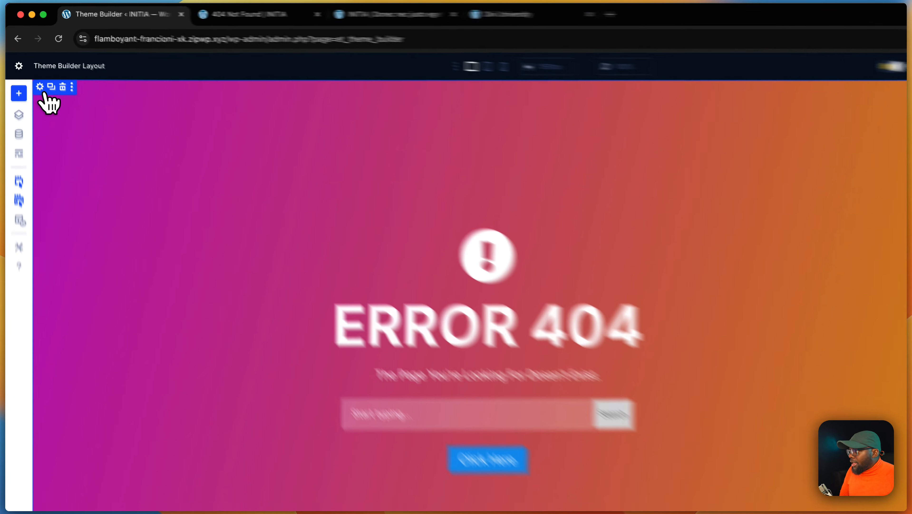
Set the section's layout justify content to Center so the content sits centered vertically
left_click(33, 72)
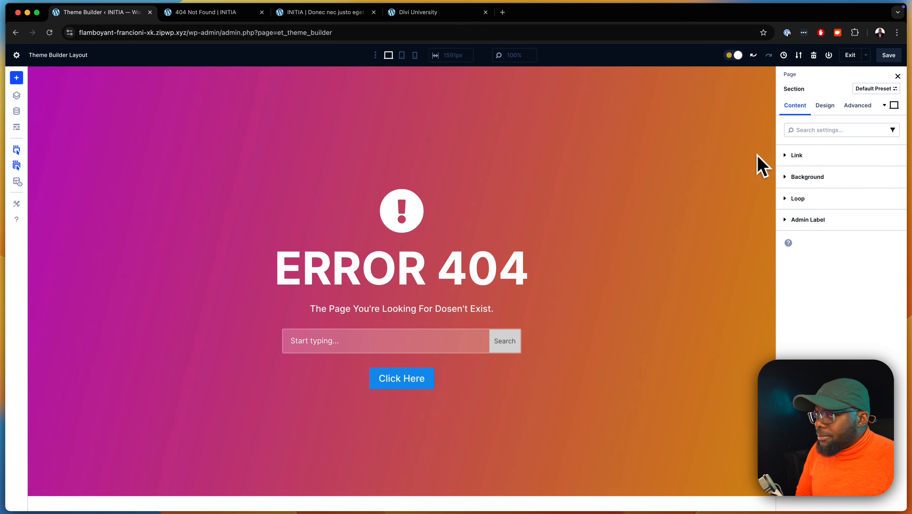
left_click(824, 105)
left_click(802, 157)
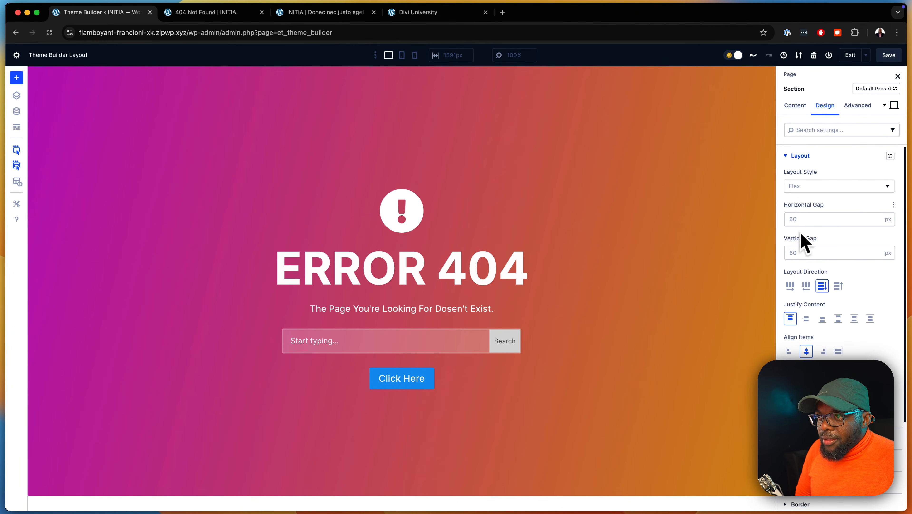
left_click(827, 290)
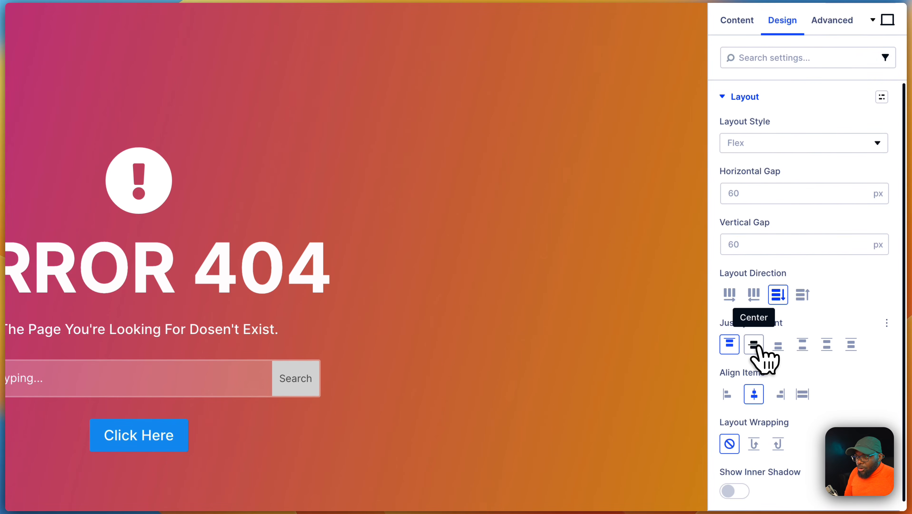
left_click(755, 346)
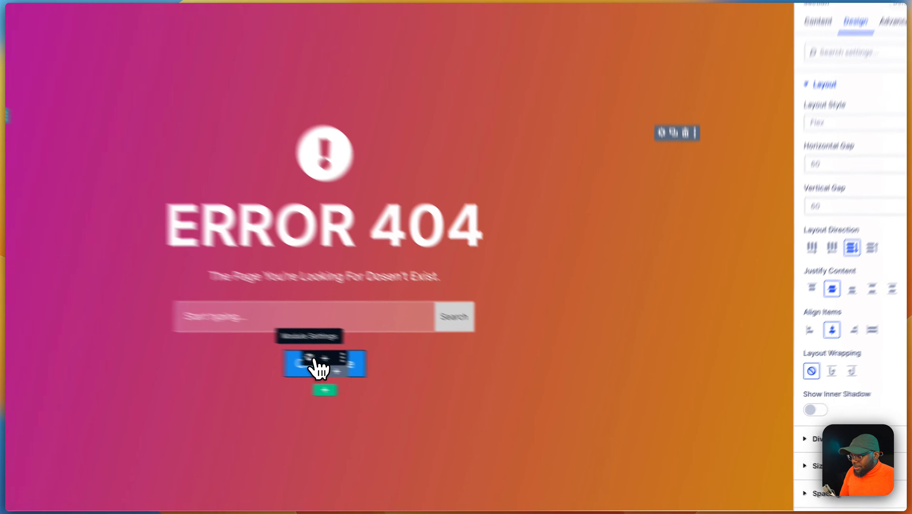
Open the button module's settings and change its text to "Go Back Home!"
left_click(389, 374)
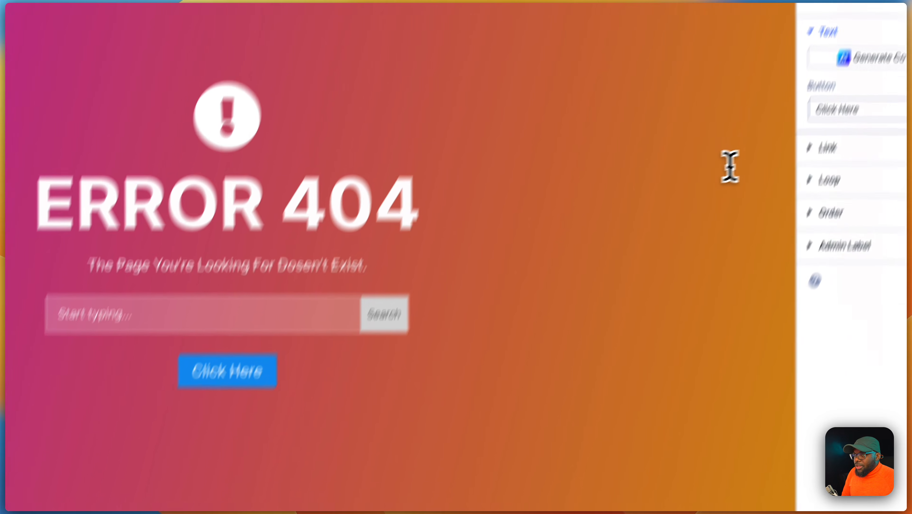
triple_click(871, 105)
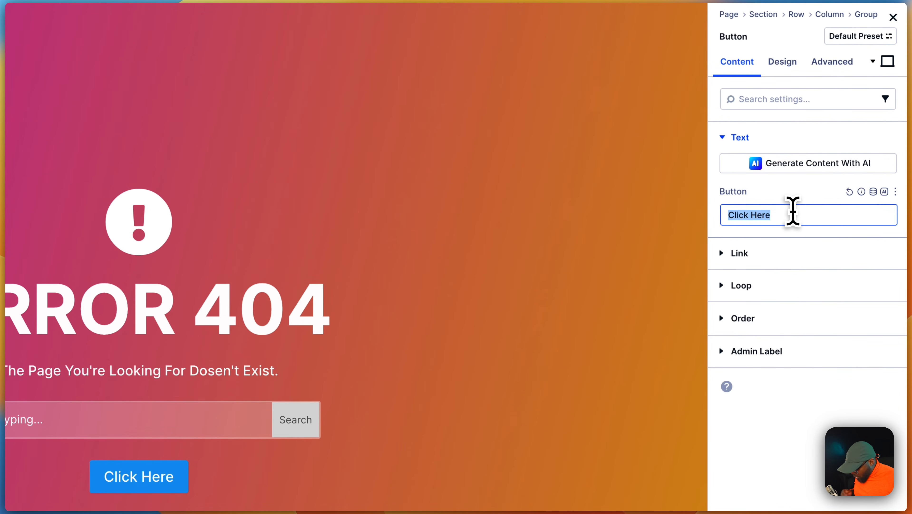
type("Go Back")
type(" Home!")
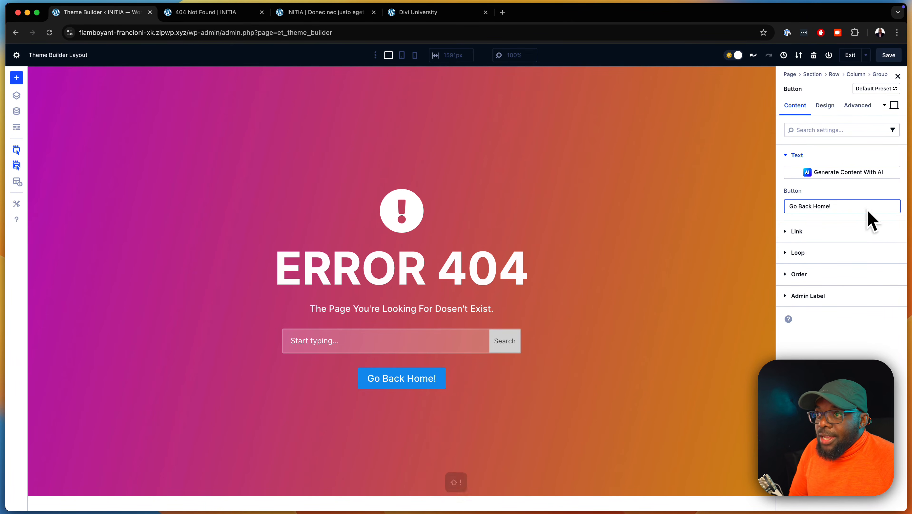
Set the button's link URL to the Homepage Link dynamic content
left_click(820, 232)
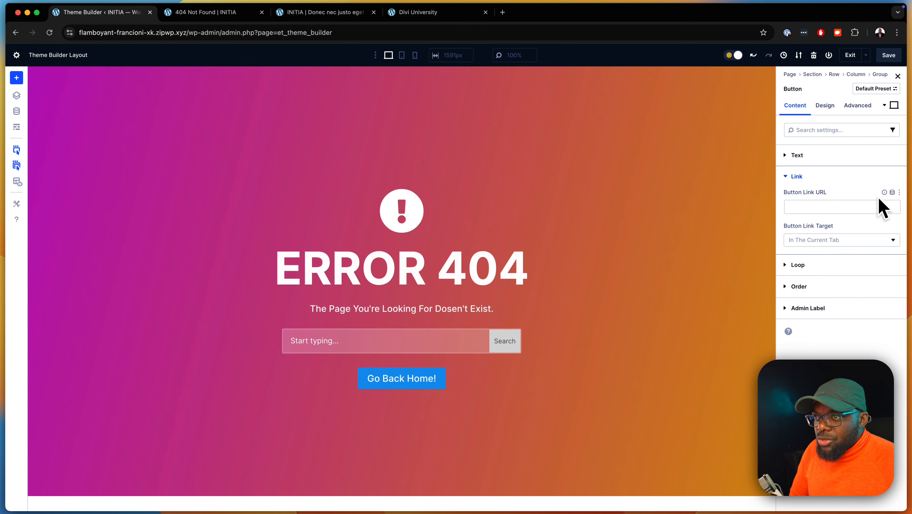
left_click(892, 192)
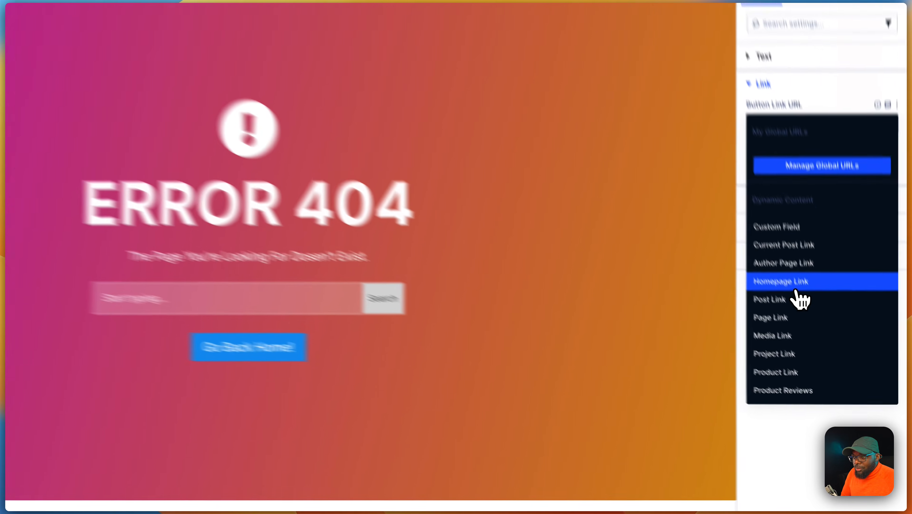
left_click(810, 327)
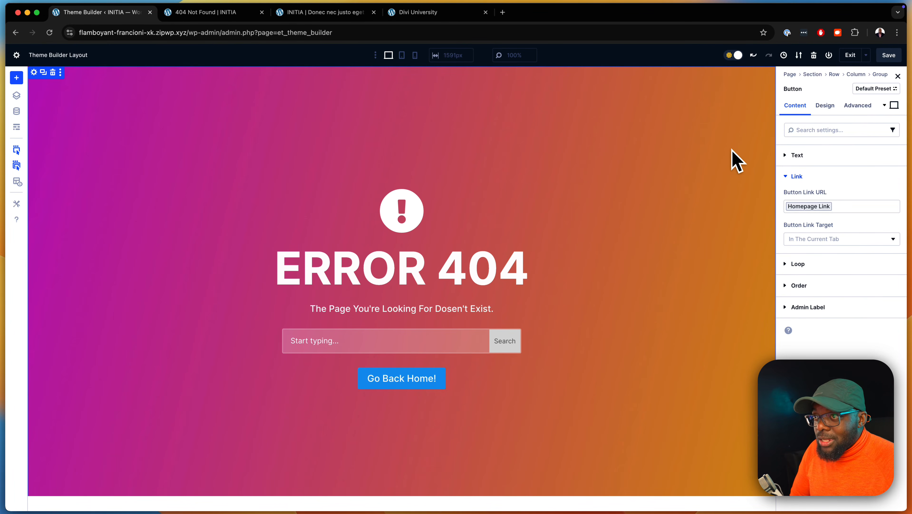
Save the 404 layout, exit the builder, and save the Theme Builder changes
left_click(889, 58)
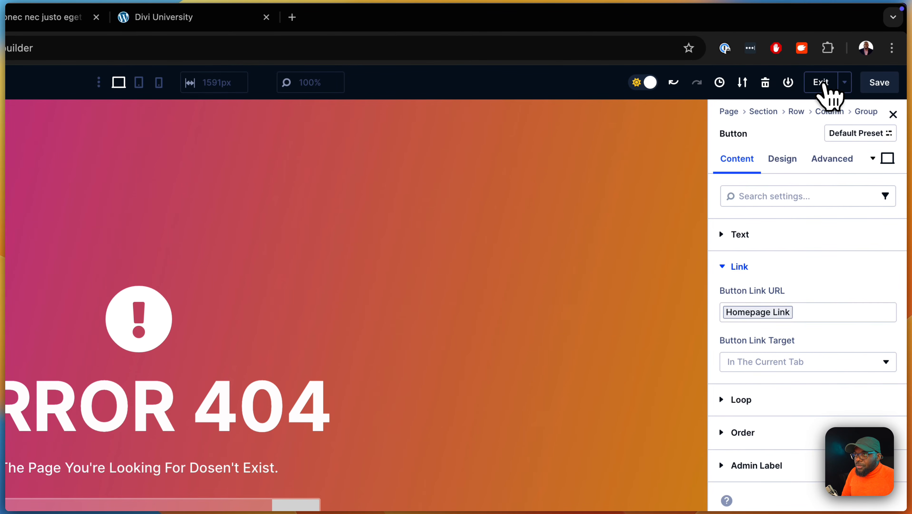
left_click(817, 83)
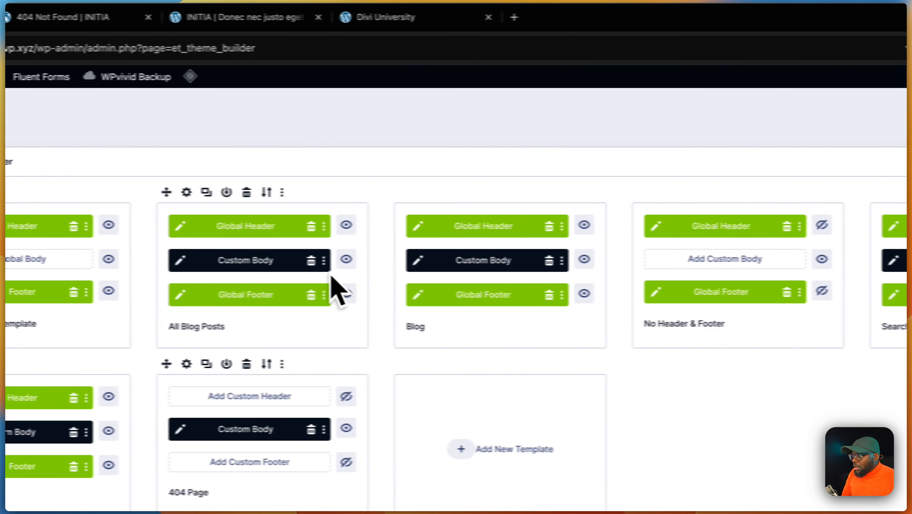
left_click(102, 118)
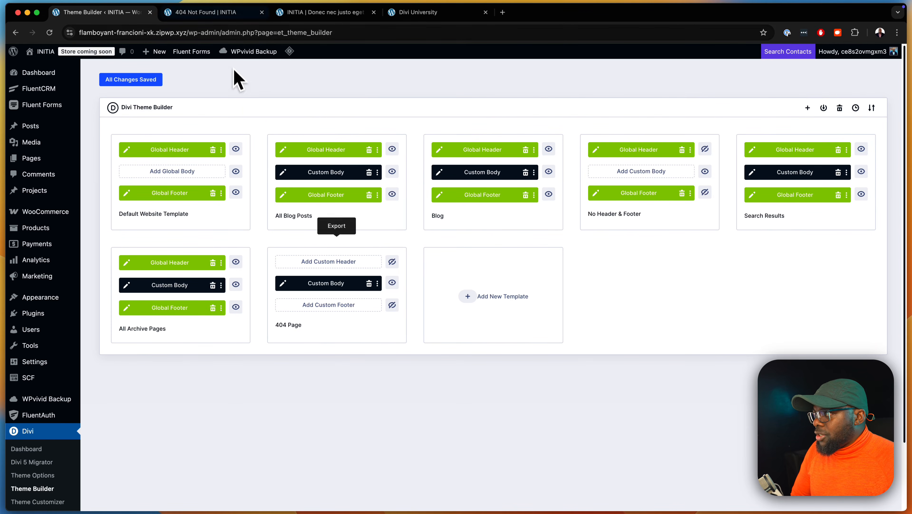
Switch to the 404 Not Found tab and reload it to preview the new template
left_click(227, 13)
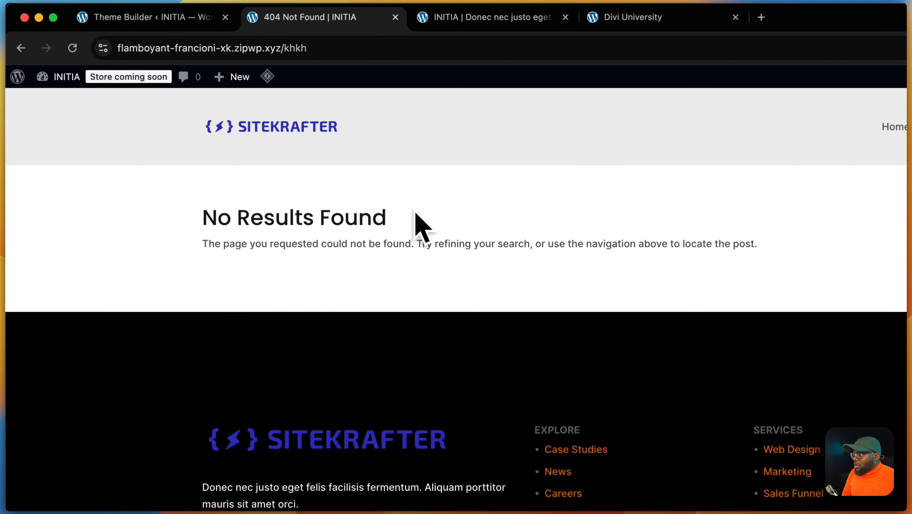
mouse_move(268, 77)
left_click(283, 140)
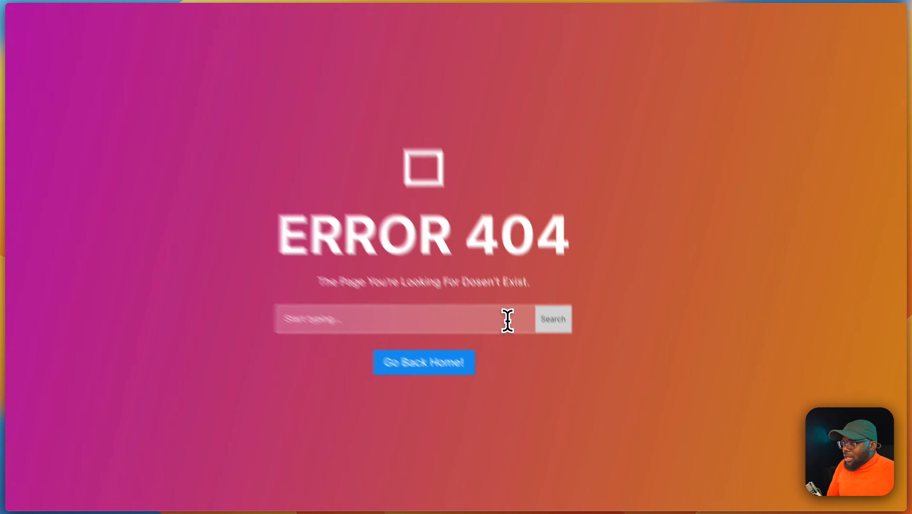
Type test text "jhjhjhsdjhjhdsjhdsjd" into the search field, then follow the Go Back Home! button
left_click(502, 320)
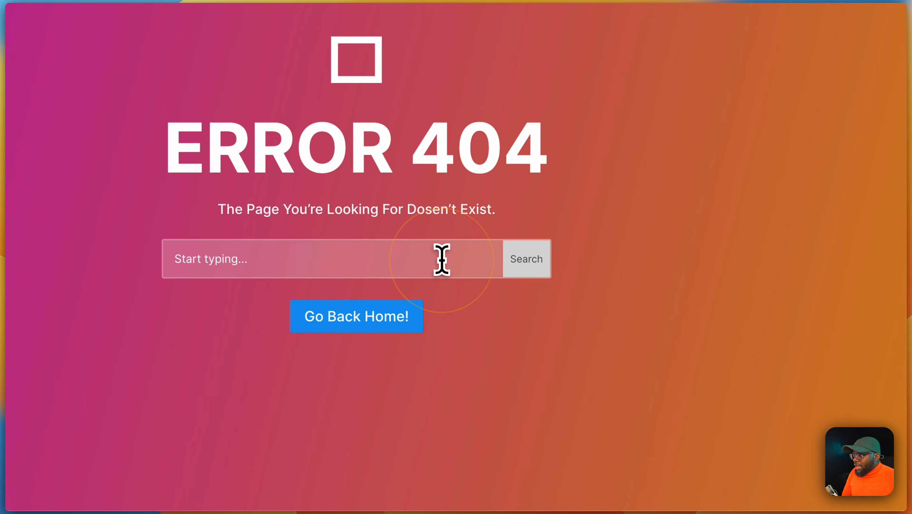
type("jhjhjhsdjhjhdsjhdsjd")
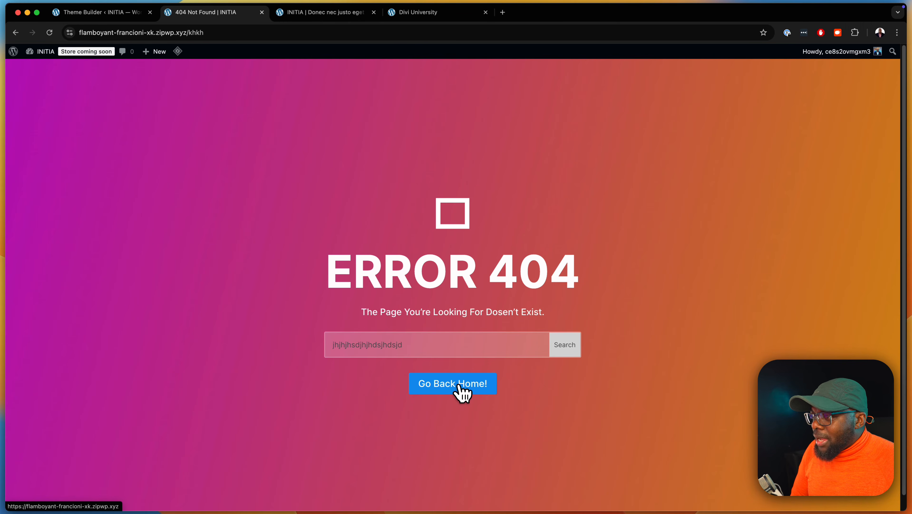
left_click(460, 386)
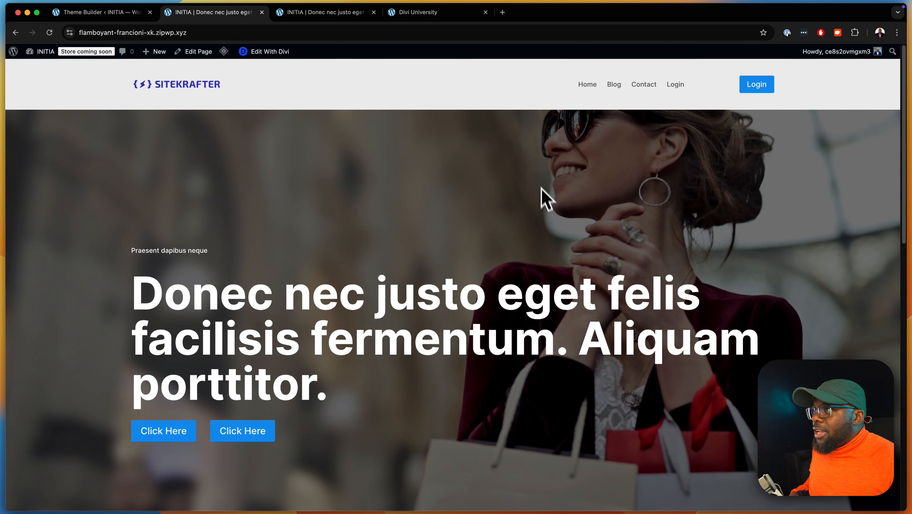
Switch to the Divi University tab and open the Divi 5 Mastery course page
left_click(460, 12)
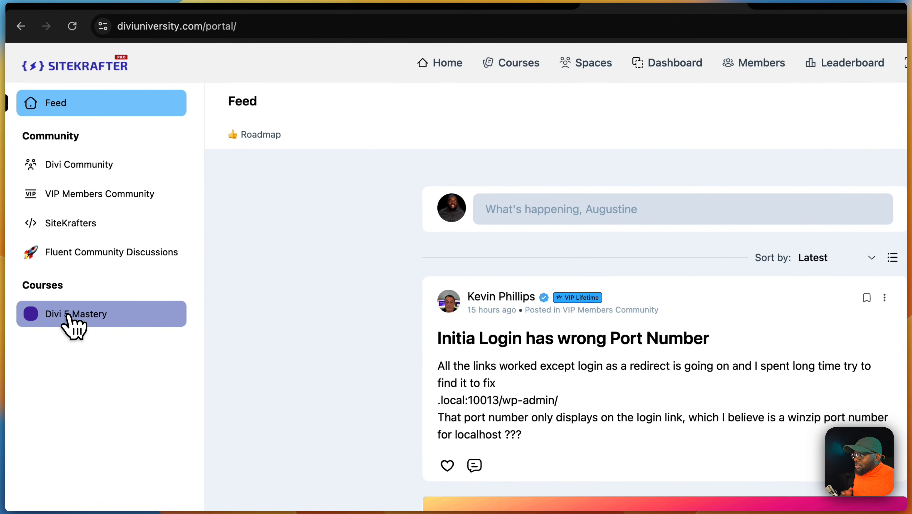
left_click(68, 316)
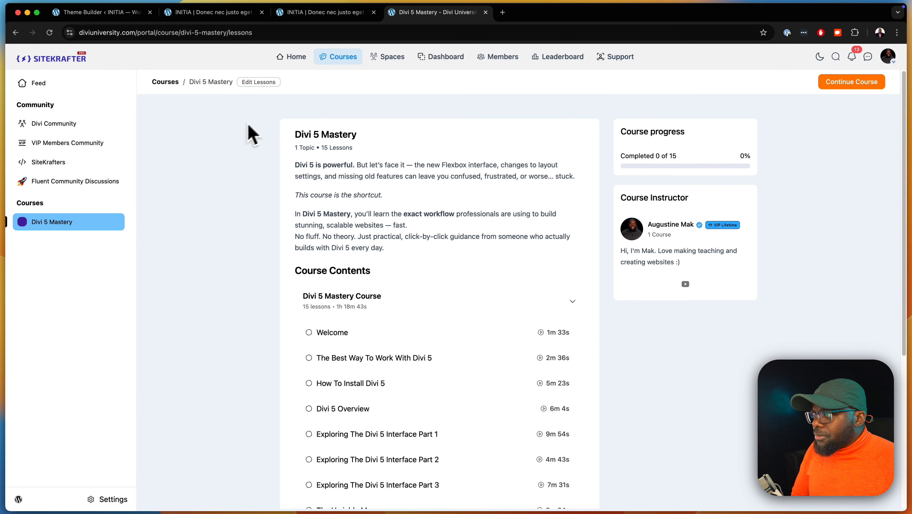
left_click(339, 58)
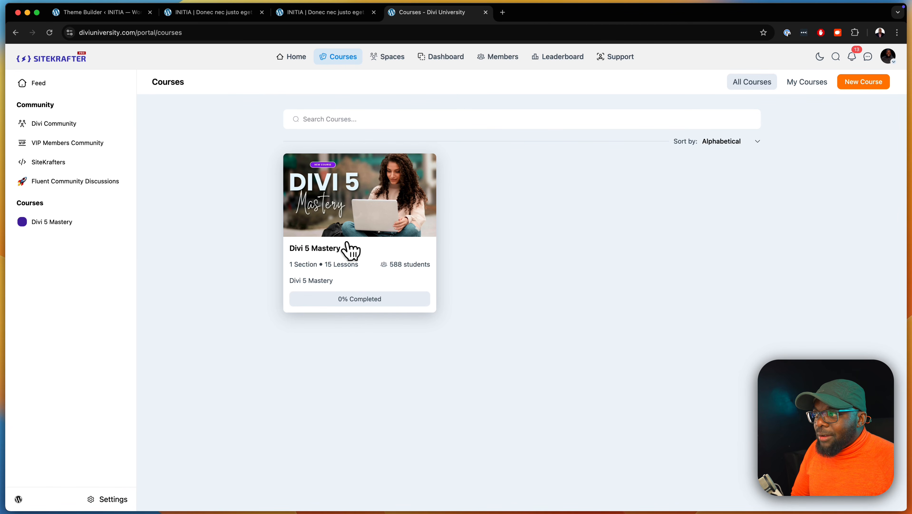
left_click(360, 229)
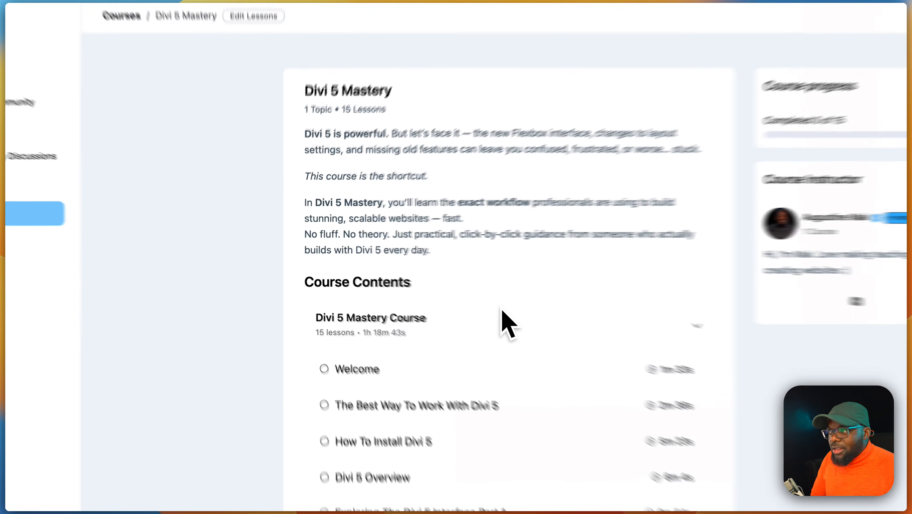
Scroll through the Divi 5 Mastery course's lesson list
scroll(483, 274, "down", 10)
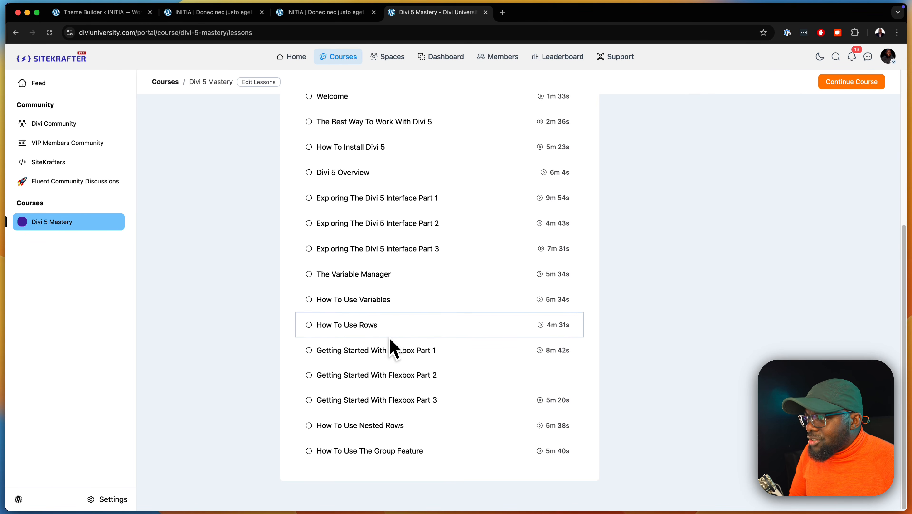
scroll(392, 248, "up", 5)
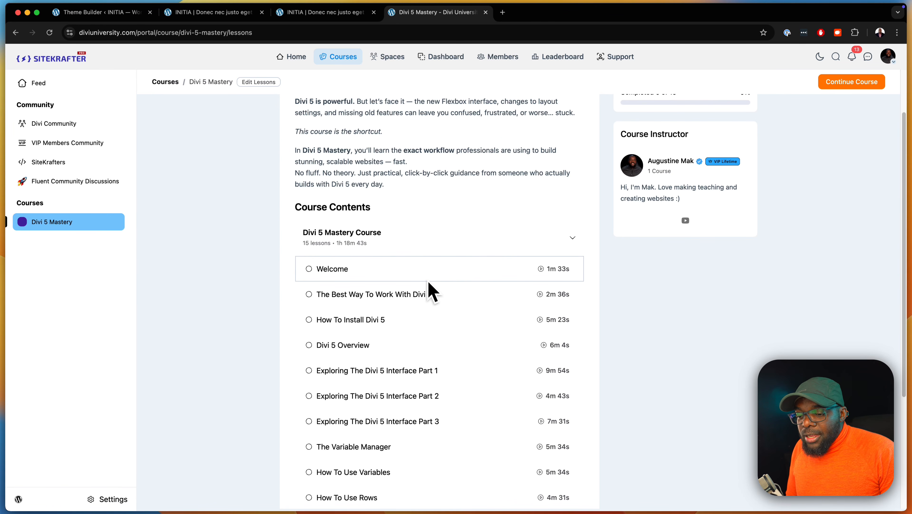
scroll(652, 309, "up", 1)
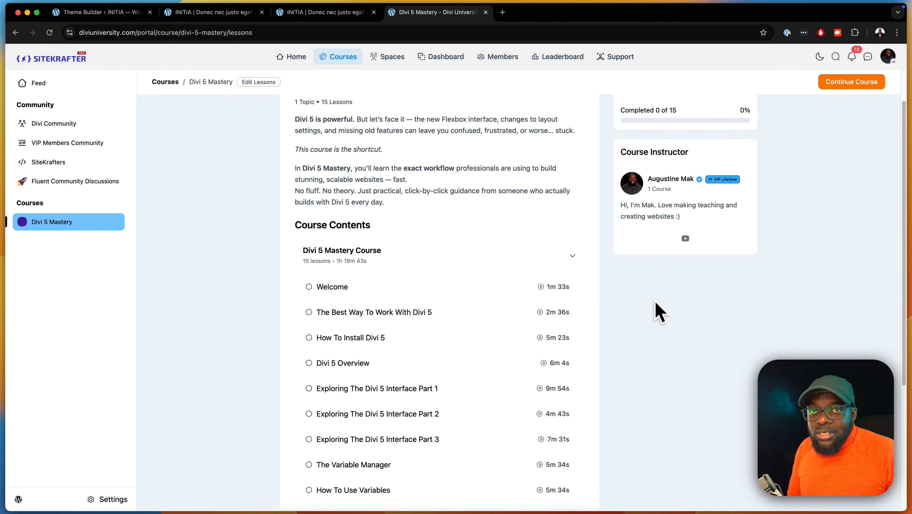
scroll(461, 310, "down", 5)
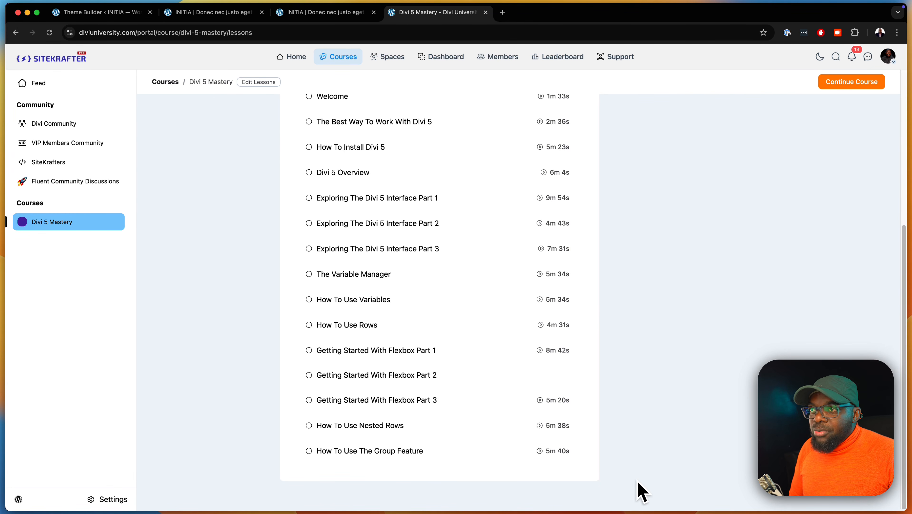
scroll(659, 377, "up", 1)
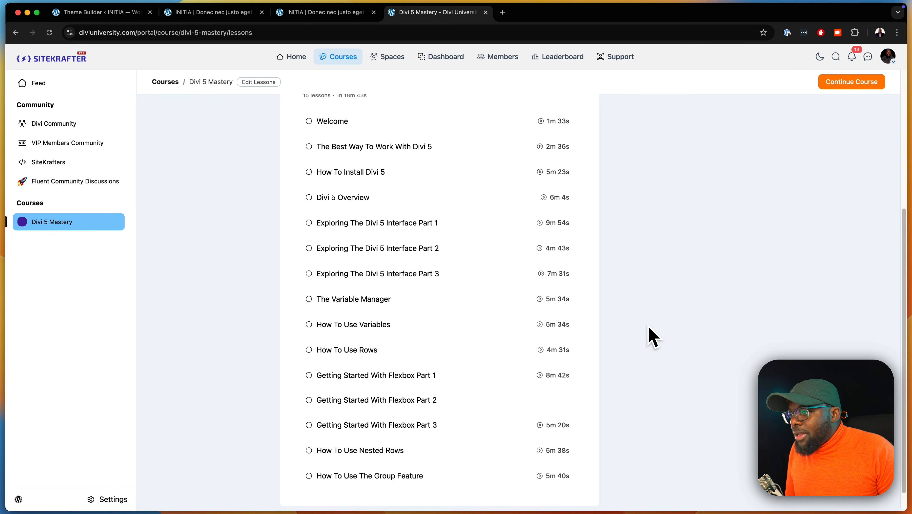
scroll(653, 337, "up", 1)
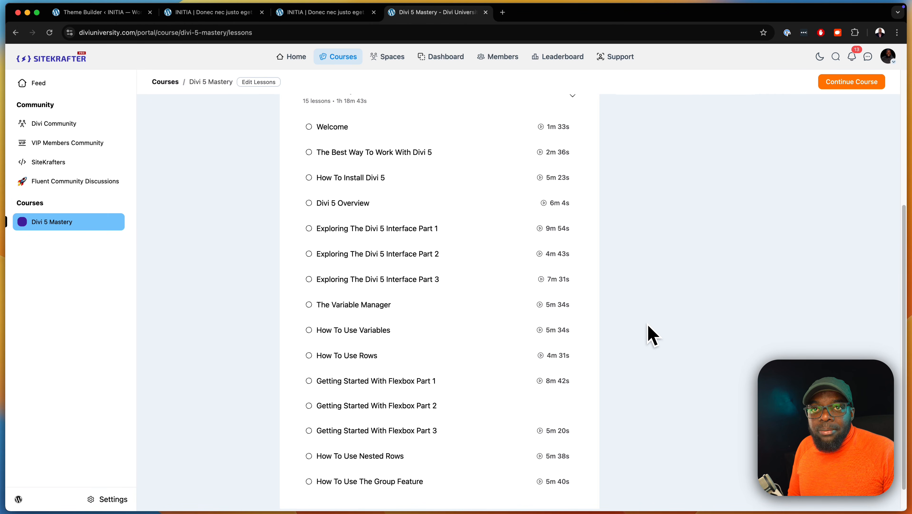